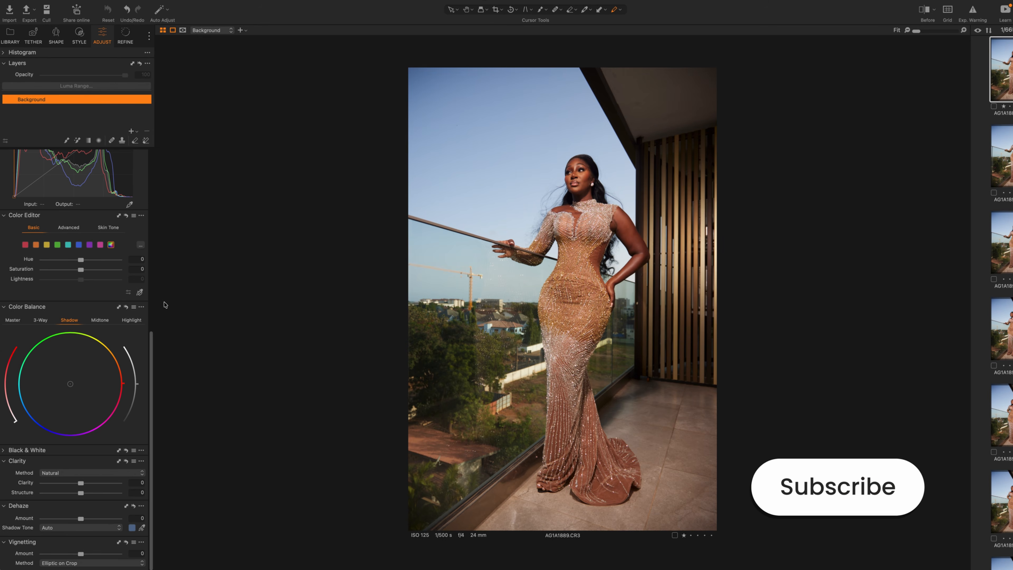
# - Set the light falloff in the lens correction to 42
pyautogui.scroll(5, 131, 304)
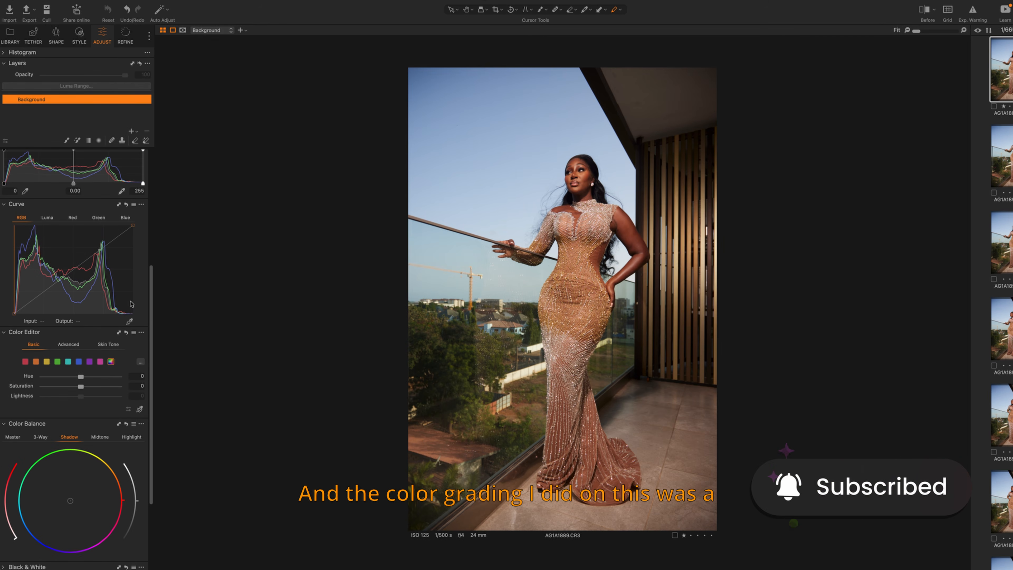
pyautogui.scroll(3, 131, 304)
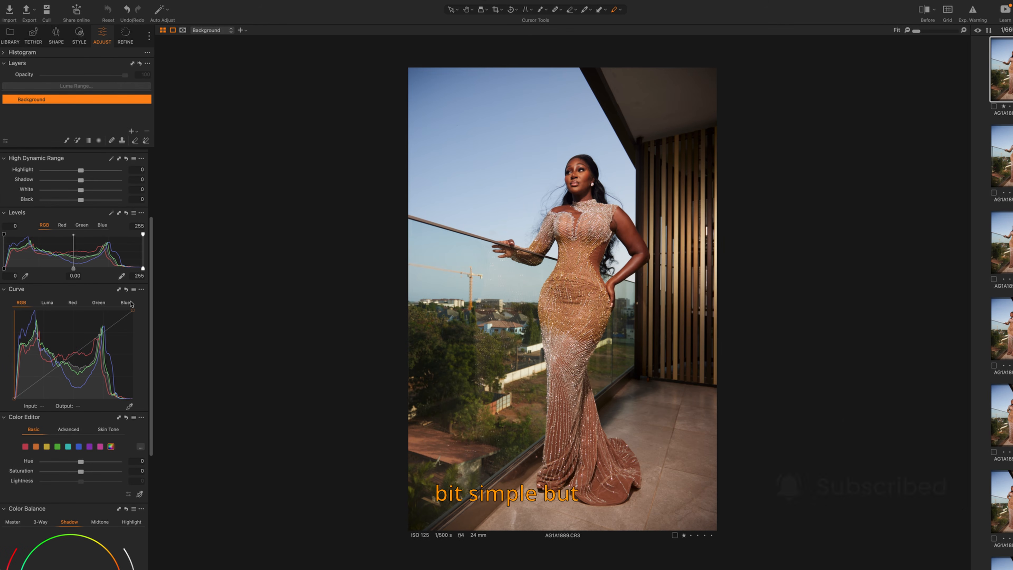
pyautogui.scroll(4, 131, 303)
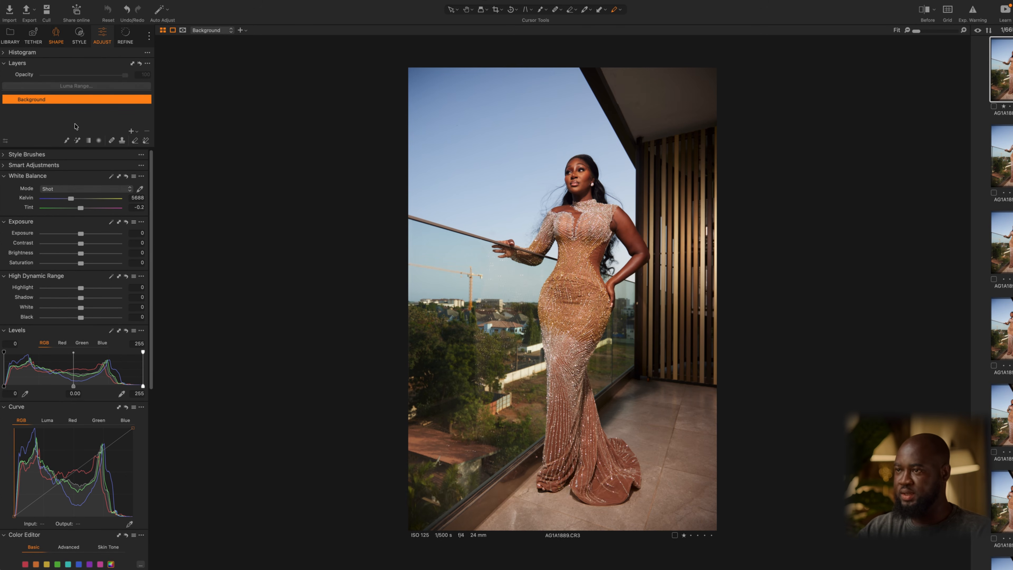
pyautogui.click(56, 35)
pyautogui.moveTo(44, 282); pyautogui.dragTo(70, 295)
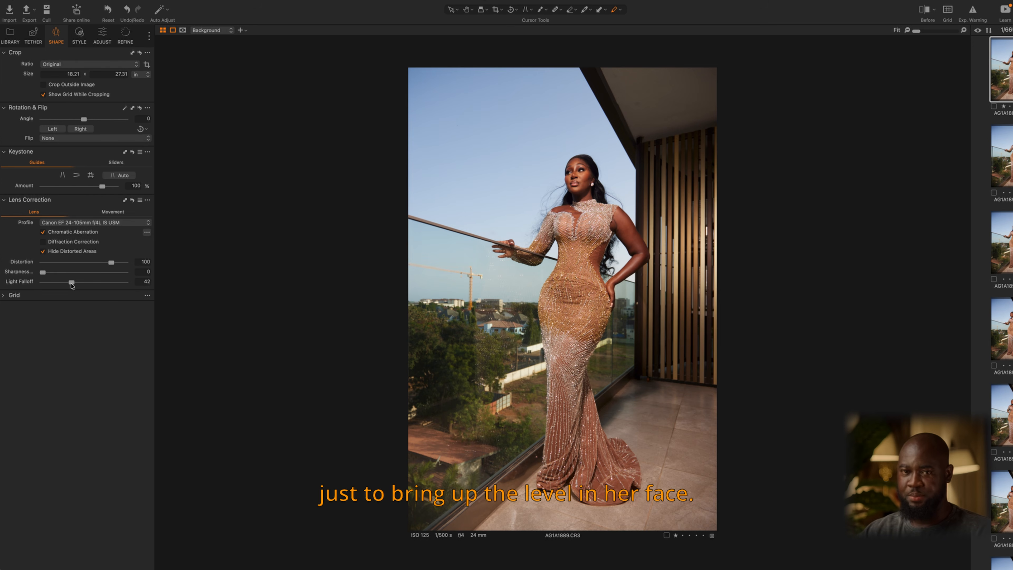
# - Lower the background's exposure to -0.35 and its highlights to -100
pyautogui.click(102, 36)
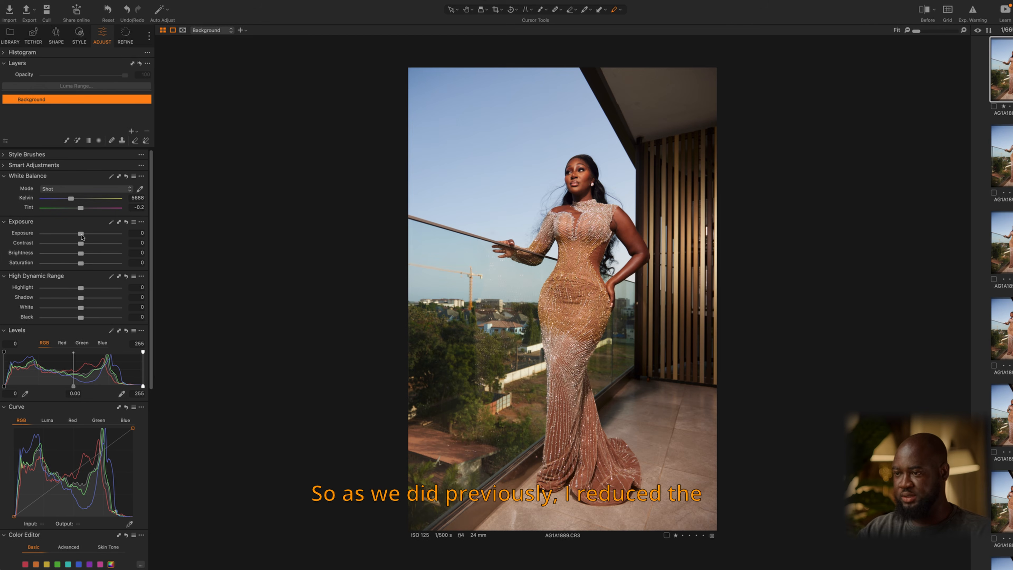
pyautogui.moveTo(81, 236); pyautogui.dragTo(78, 237)
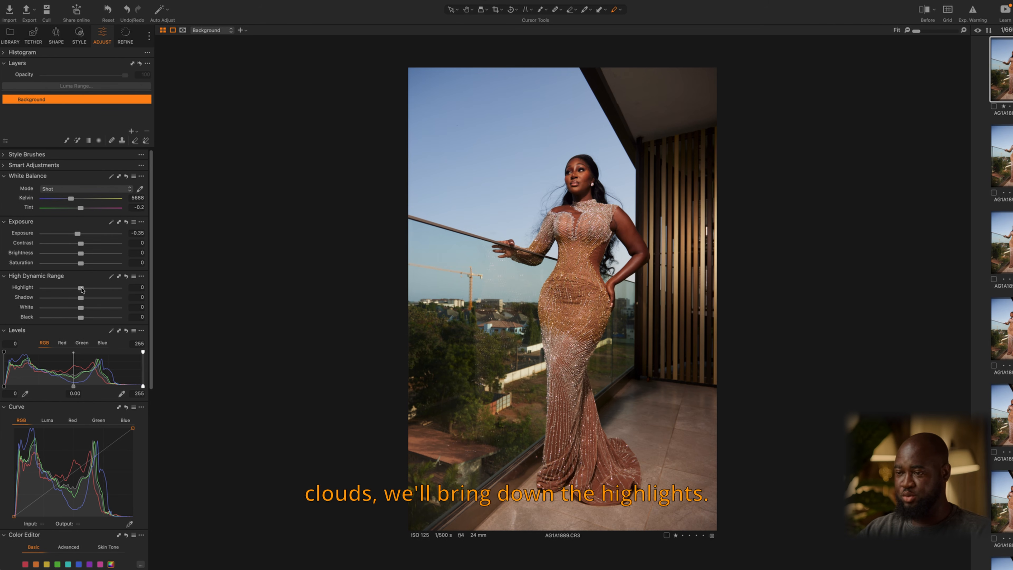
pyautogui.moveTo(82, 289); pyautogui.dragTo(31, 295)
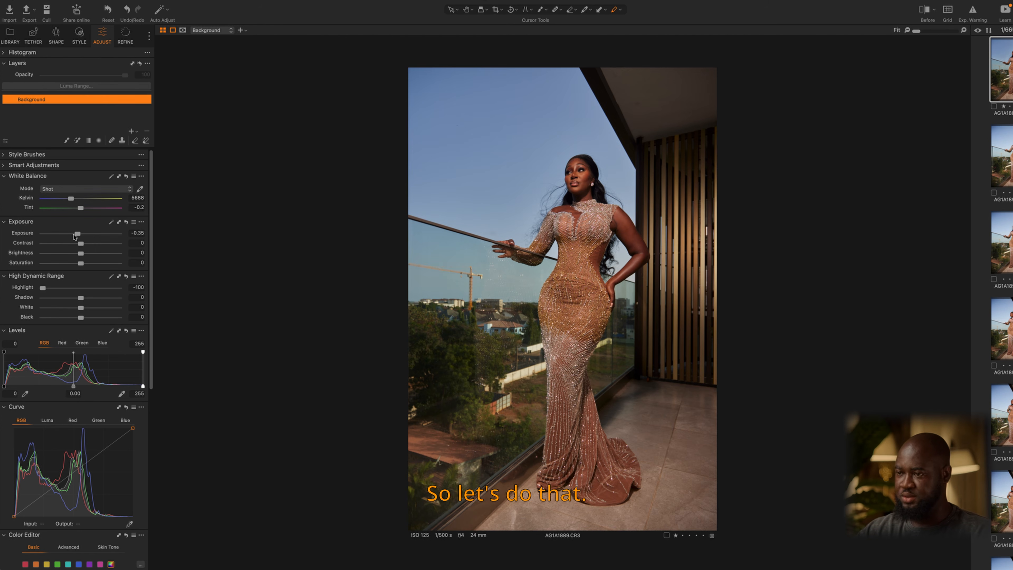
# - Reduce the background's exposure to -0.61 and set its shadows to 7
pyautogui.moveTo(76, 237); pyautogui.dragTo(74, 239)
pyautogui.moveTo(81, 298); pyautogui.dragTo(106, 301)
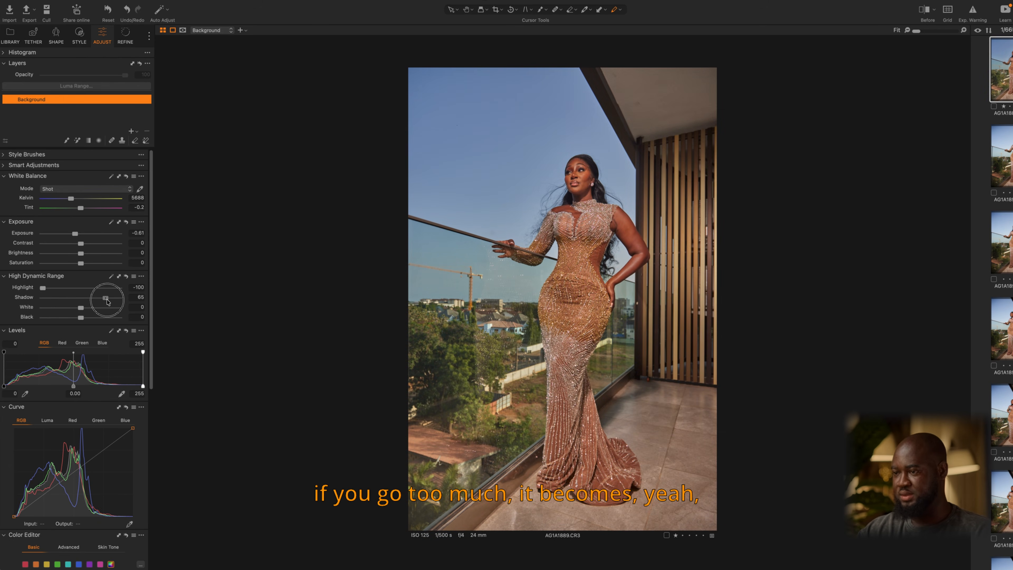
pyautogui.moveTo(107, 301); pyautogui.dragTo(83, 298)
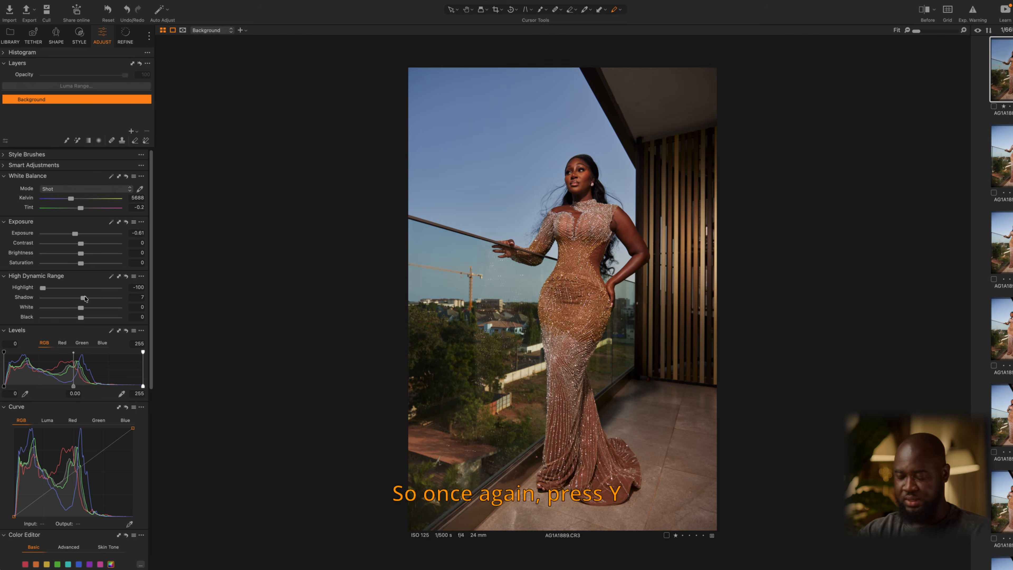
# - Compare the portrait before and after the exposure and dynamic range adjustments several times
pyautogui.press('y')
pyautogui.press('y')
pyautogui.press('y')
pyautogui.press('y')
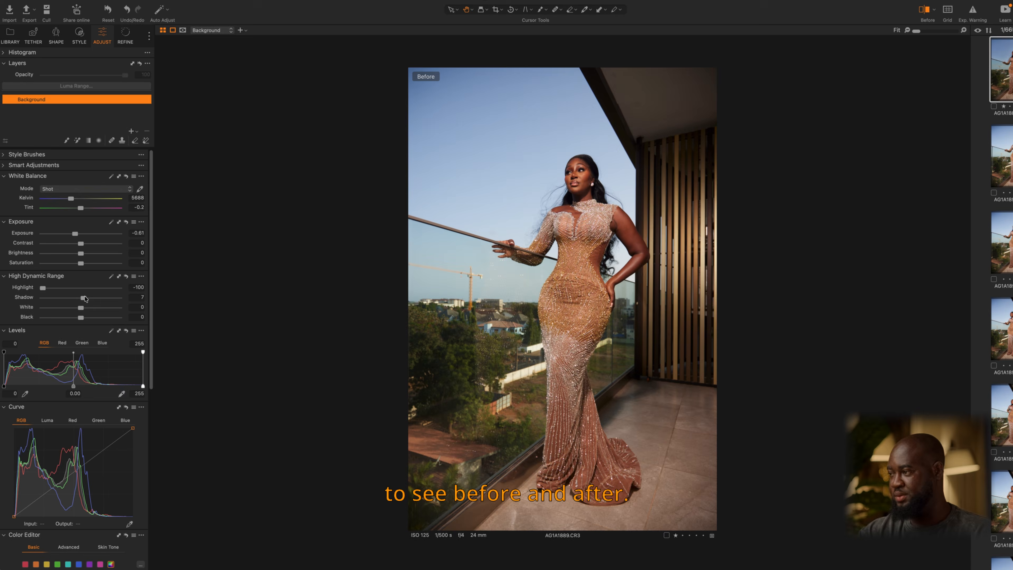
pyautogui.press('y')
pyautogui.press('y')
pyautogui.press('y')
pyautogui.press('y')
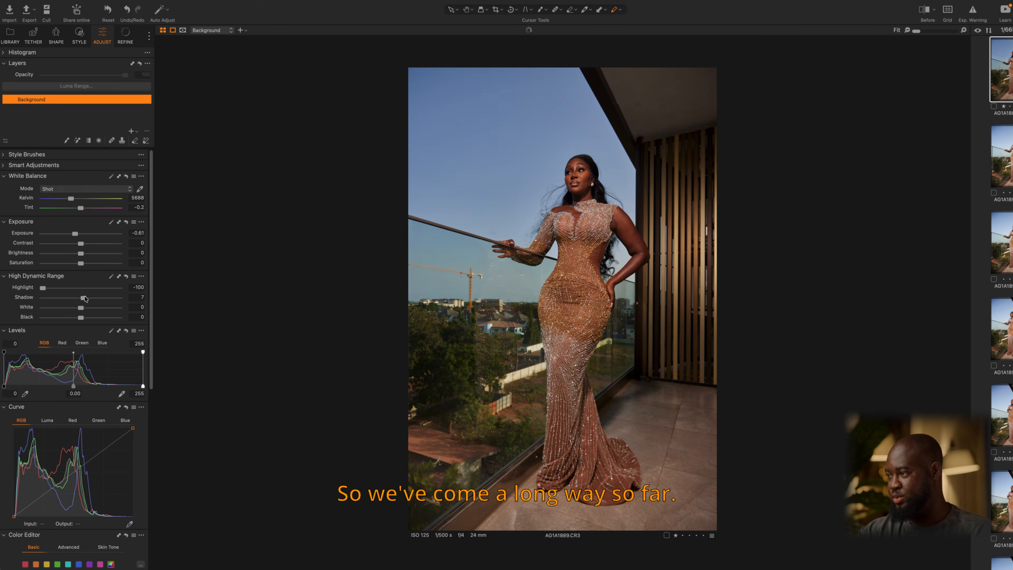
pyautogui.press('y')
pyautogui.press('y')
pyautogui.scroll(-10, 80, 306)
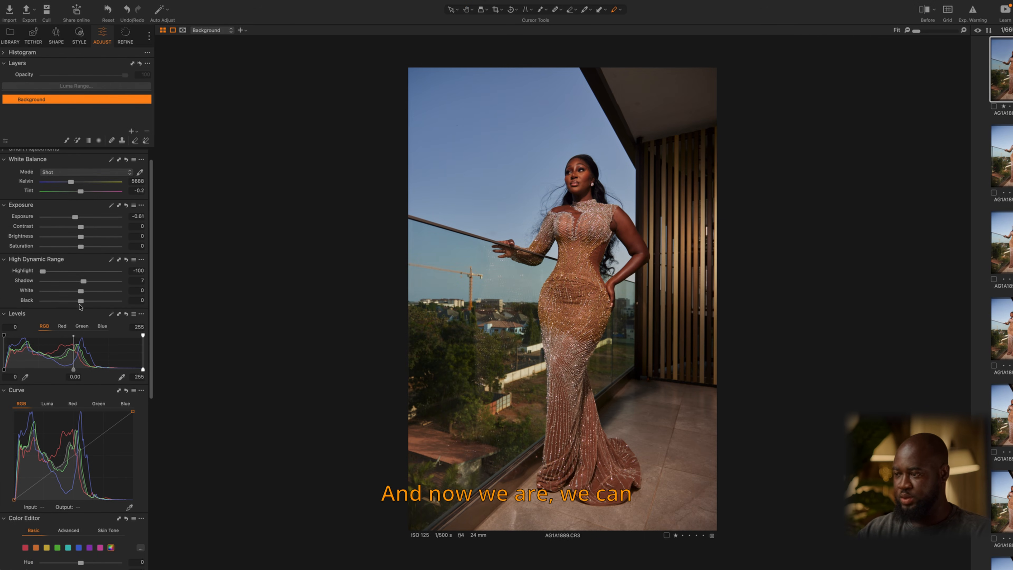
pyautogui.scroll(-3, 81, 306)
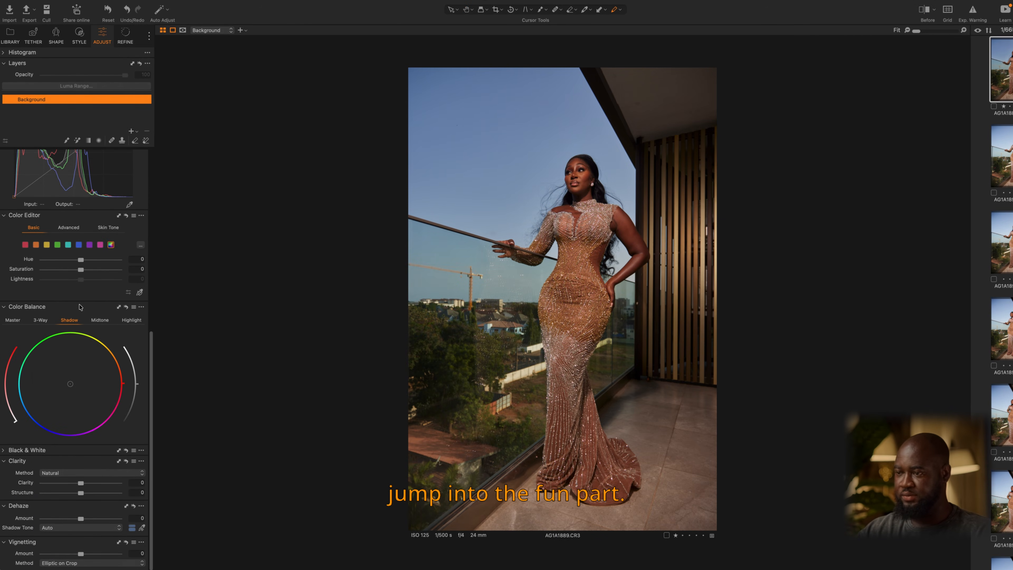
pyautogui.scroll(20, 81, 306)
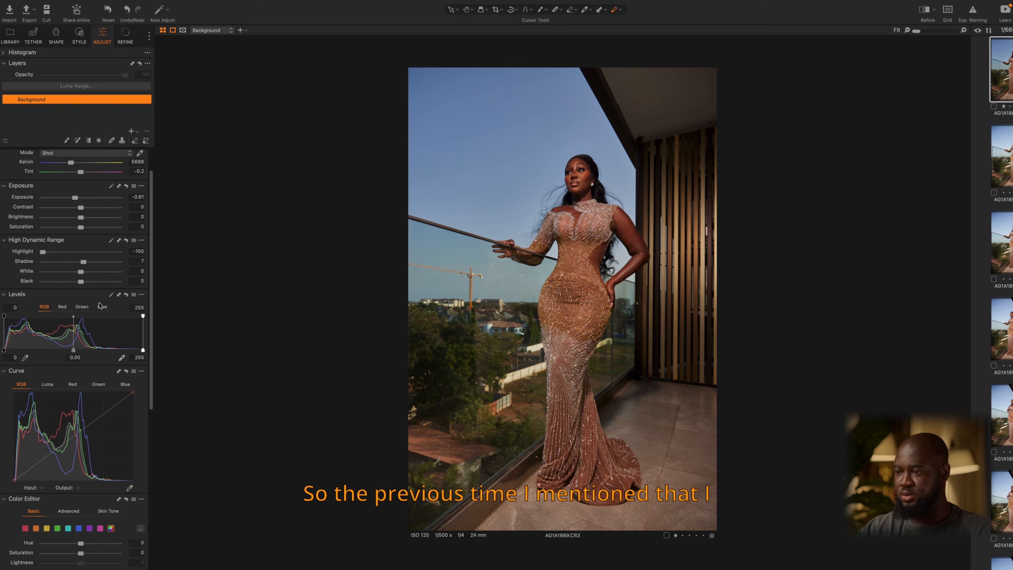
pyautogui.scroll(2, 100, 312)
pyautogui.scroll(-12, 97, 317)
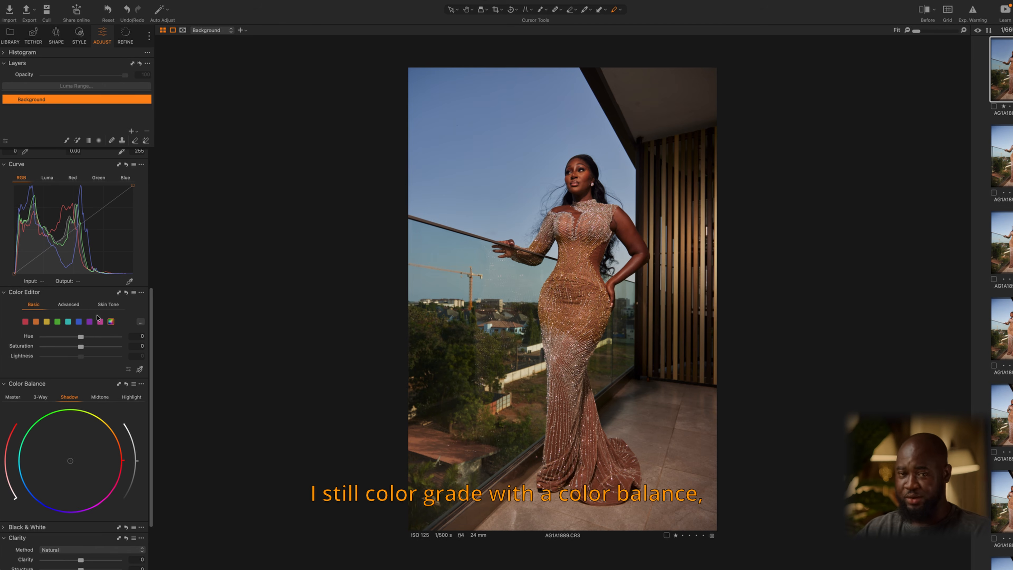
pyautogui.scroll(12, 98, 317)
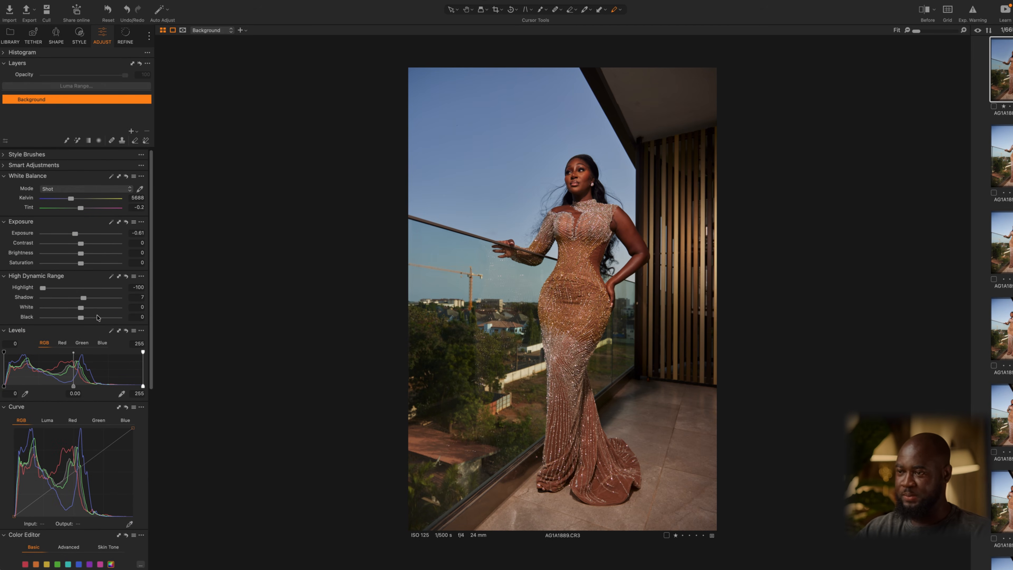
# - Add a new filled adjustment layer above the background
pyautogui.click(131, 132)
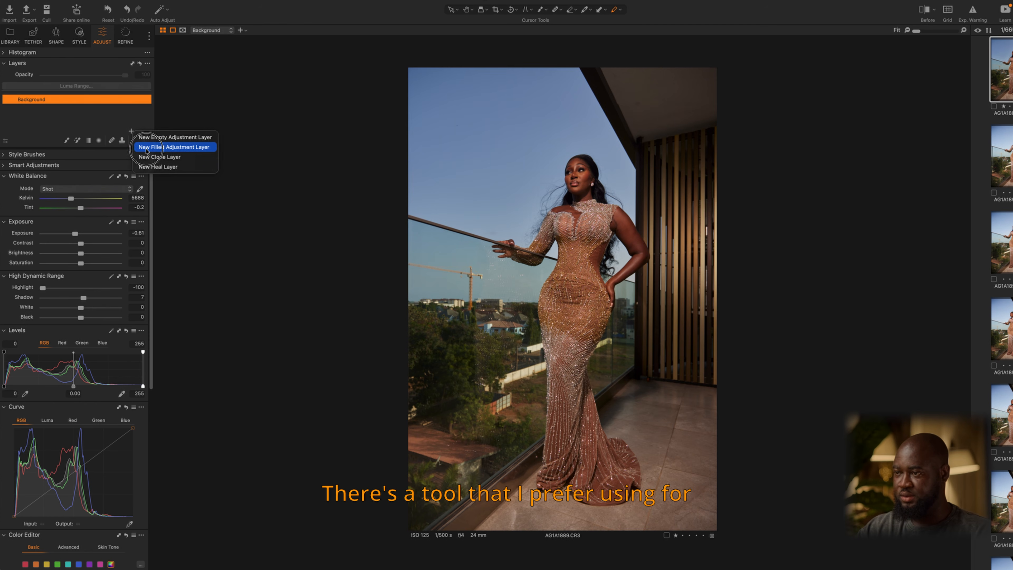
pyautogui.click(152, 148)
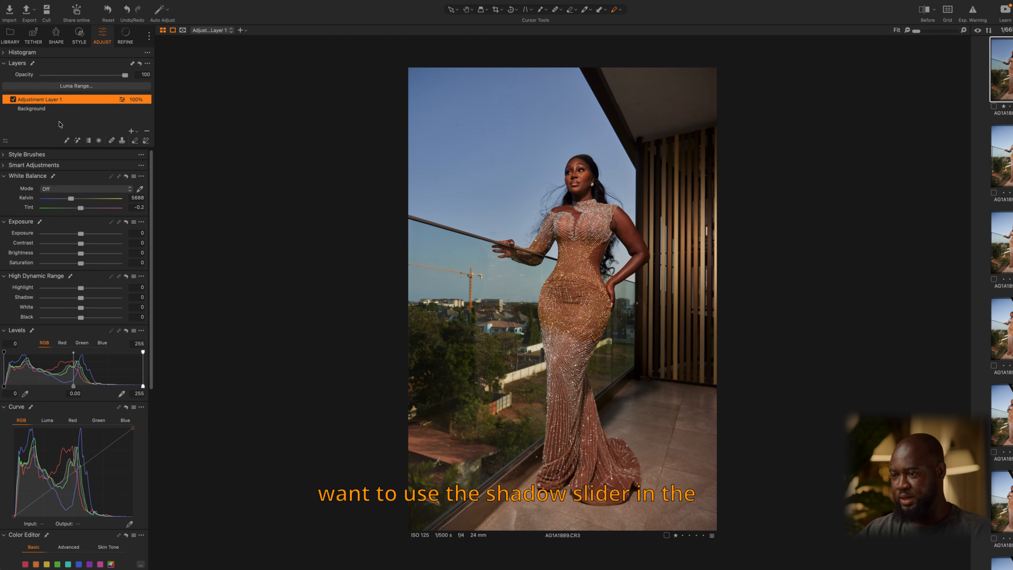
pyautogui.scroll(-8, 84, 182)
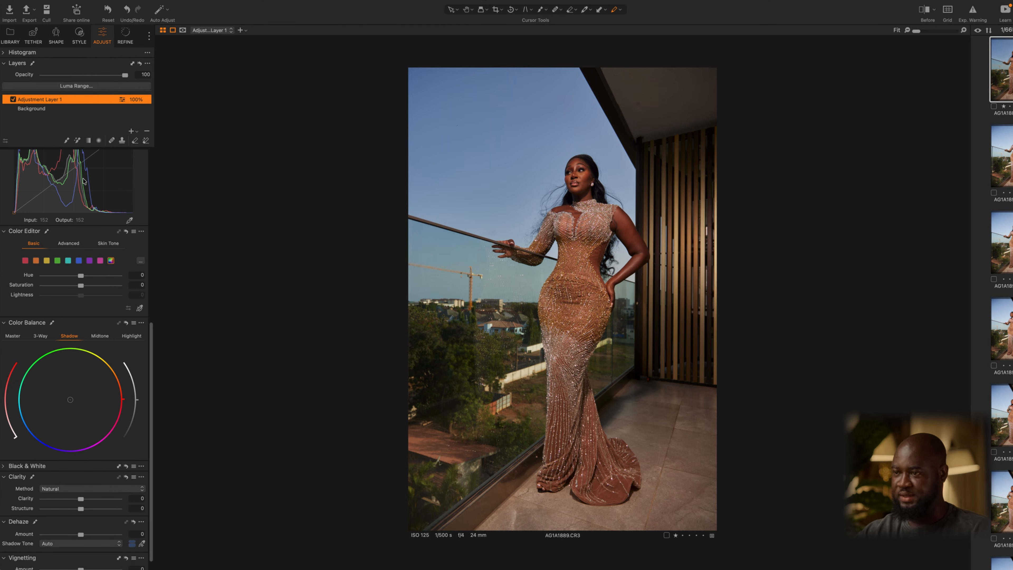
# - Open the luma range of the adjustment layer and display its mask
pyautogui.click(87, 90)
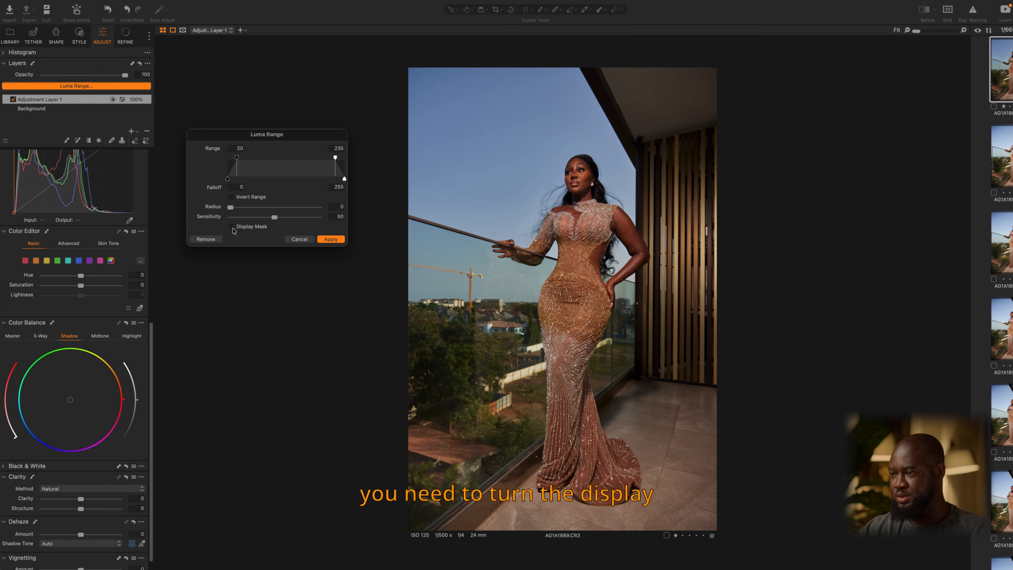
pyautogui.click(233, 227)
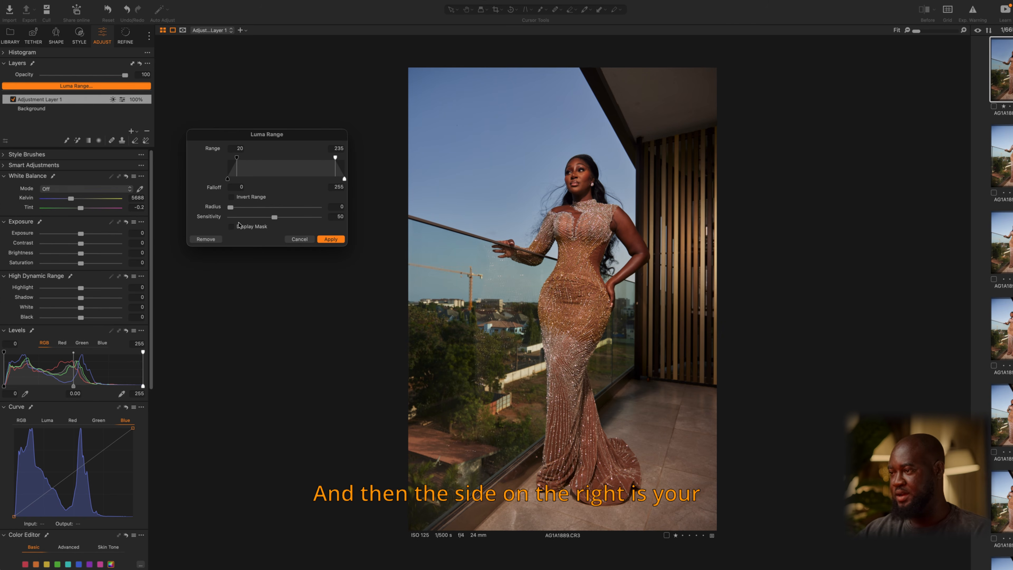
pyautogui.click(233, 227)
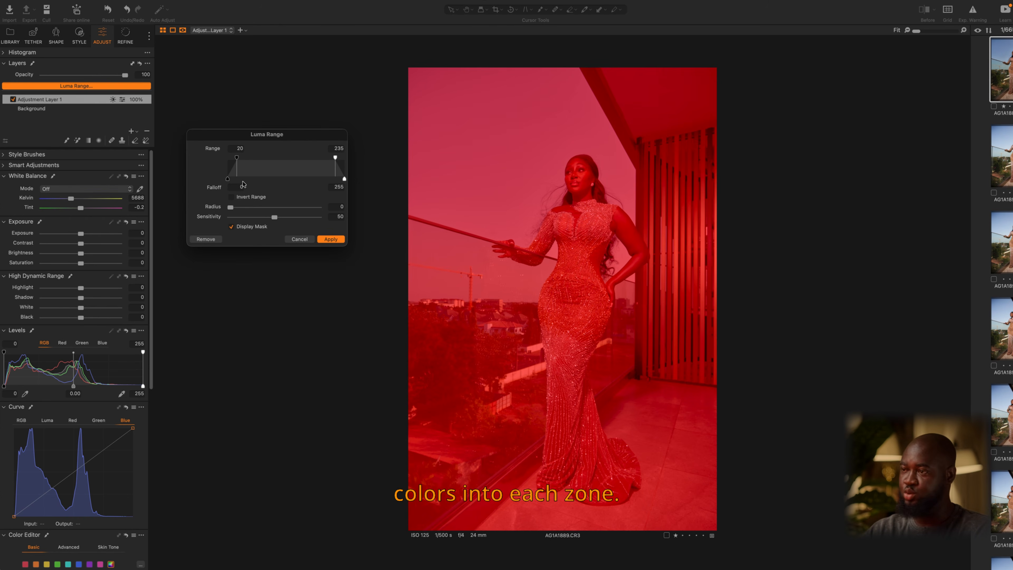
# - Restrict the adjustment layer's luma range to the shadows, with range 0 to 8 and falloff 0 to 59, and apply it
pyautogui.moveTo(237, 158); pyautogui.dragTo(228, 158)
pyautogui.moveTo(334, 159); pyautogui.dragTo(252, 178)
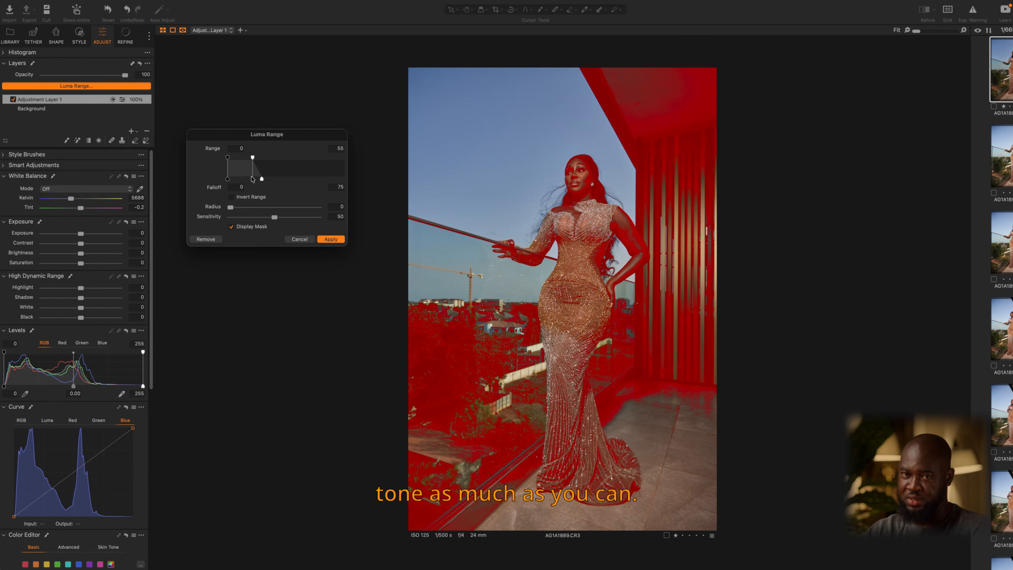
pyautogui.moveTo(252, 159); pyautogui.dragTo(236, 166)
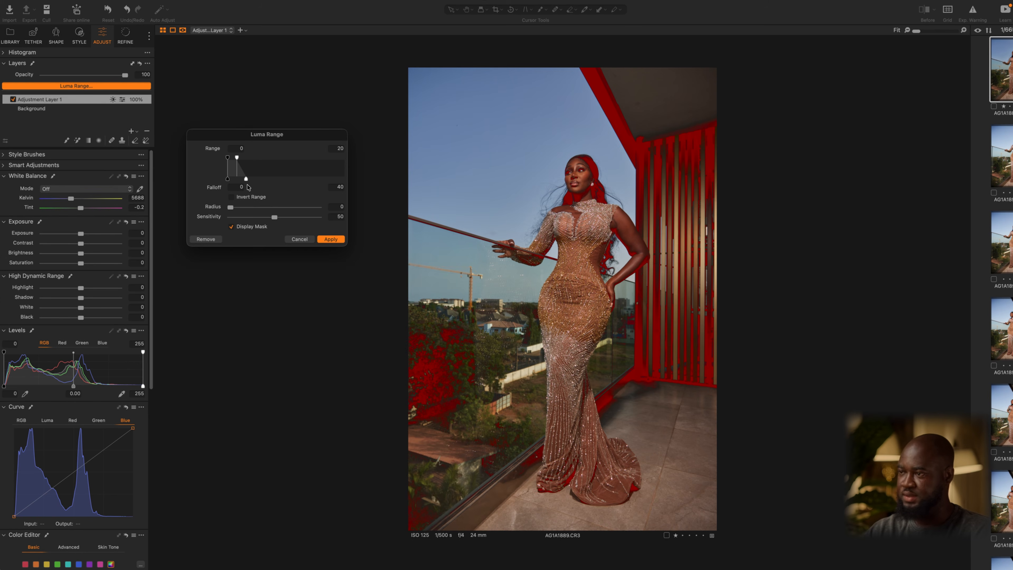
pyautogui.moveTo(246, 179); pyautogui.dragTo(230, 164)
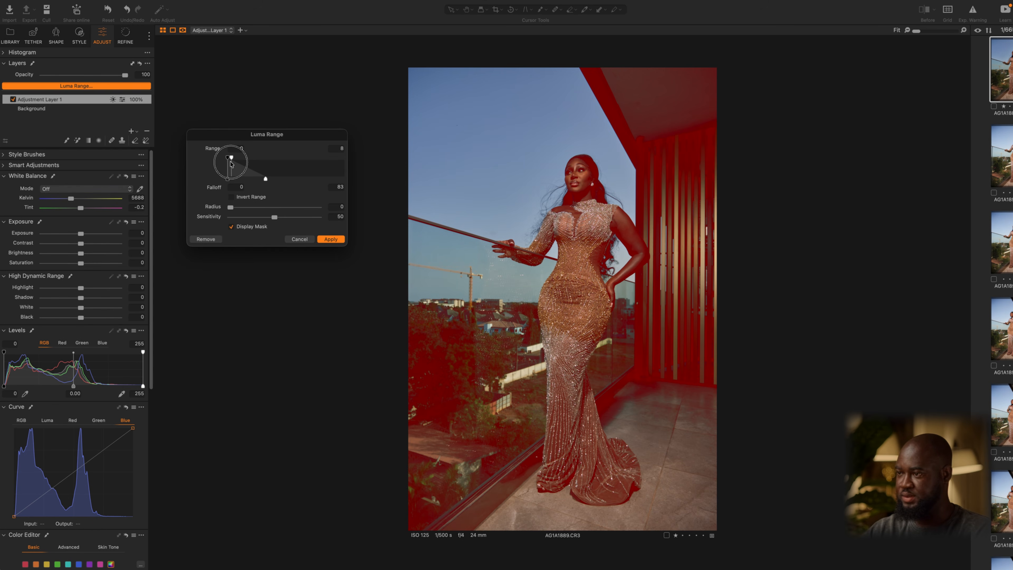
pyautogui.moveTo(265, 179); pyautogui.dragTo(254, 182)
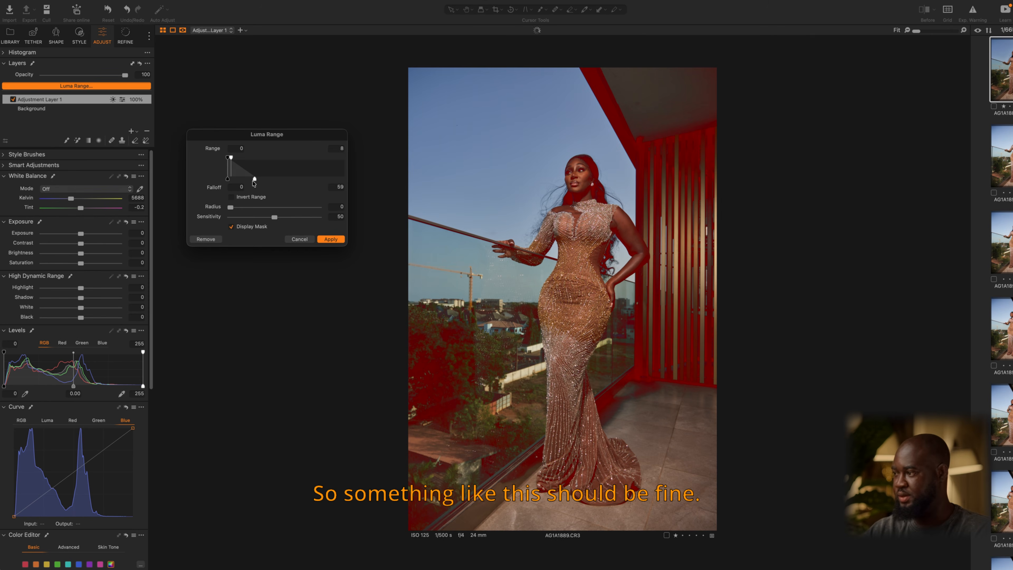
pyautogui.click(331, 239)
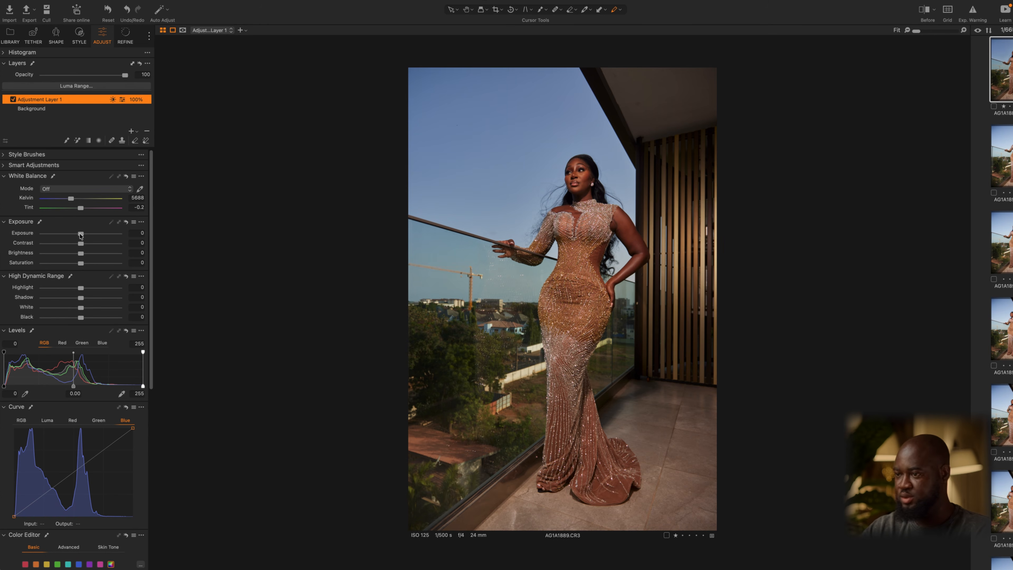
# - Try an exposure boost of about 2.41 and a cooler Kelvin value on the shadow adjustment layer, and reset both
pyautogui.moveTo(81, 236); pyautogui.dragTo(104, 236)
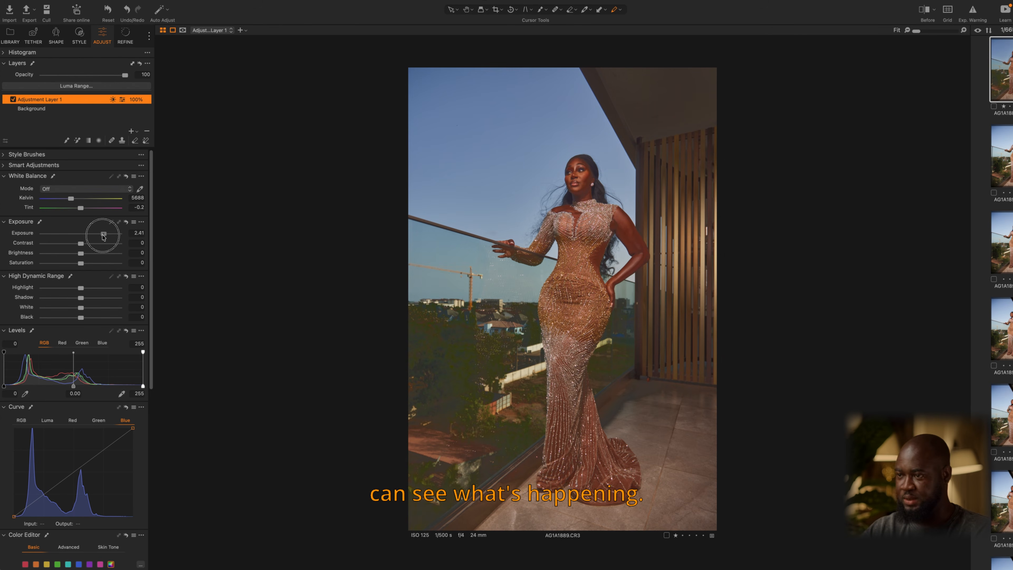
pyautogui.doubleClick(104, 237)
pyautogui.moveTo(72, 202)
pyautogui.mouseDown()
pyautogui.moveTo(41, 206)
pyautogui.moveTo(138, 208)
pyautogui.moveTo(62, 211)
pyautogui.moveTo(53, 202)
pyautogui.mouseUp()
pyautogui.doubleClick(54, 198)
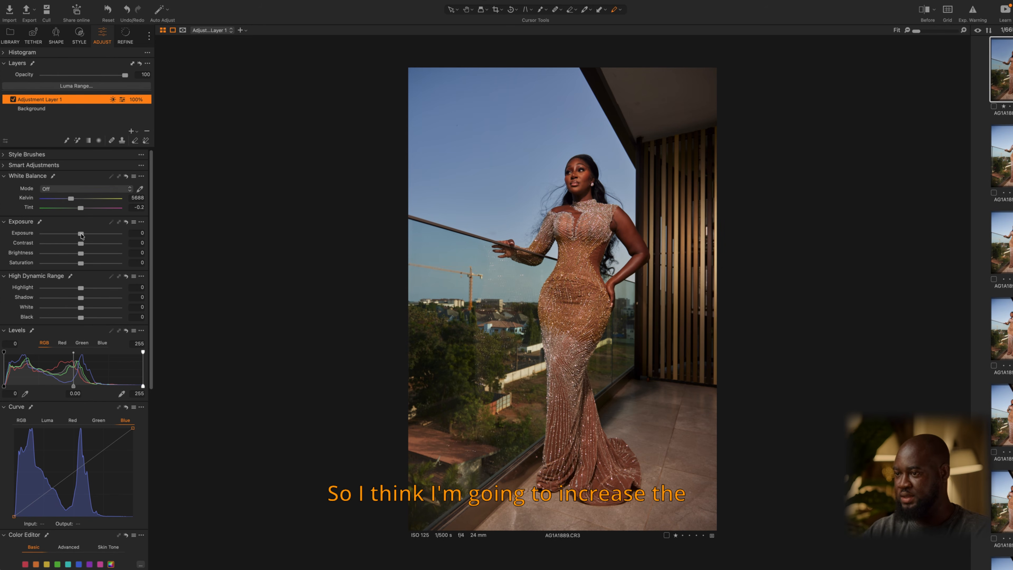
# - Set the exposure of the shadow adjustment layer to 0.15
pyautogui.moveTo(81, 235); pyautogui.dragTo(82, 236)
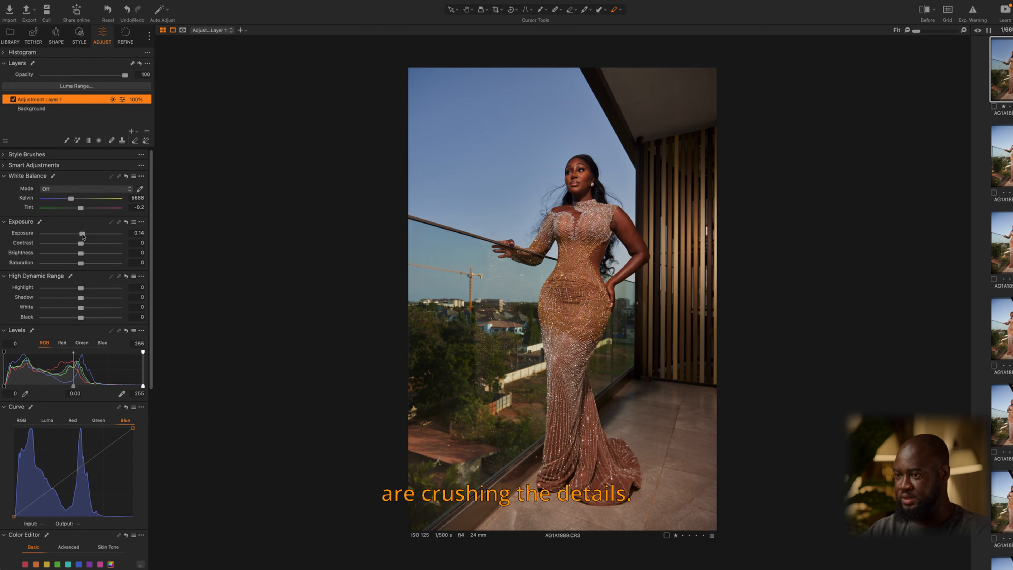
pyautogui.moveTo(82, 236)
pyautogui.mouseDown()
pyautogui.moveTo(136, 234)
pyautogui.moveTo(82, 244)
pyautogui.mouseUp()
# - Lift the black point of the layer's blue curve to an output of 14 to tint the shadows
pyautogui.scroll(-3, 86, 327)
pyautogui.scroll(-10, 88, 345)
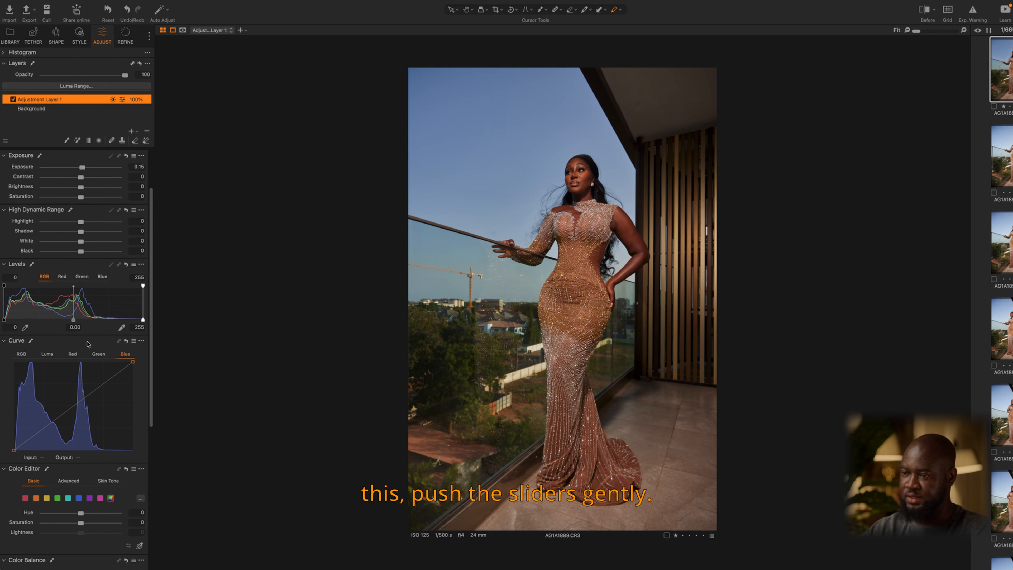
pyautogui.scroll(-1, 95, 358)
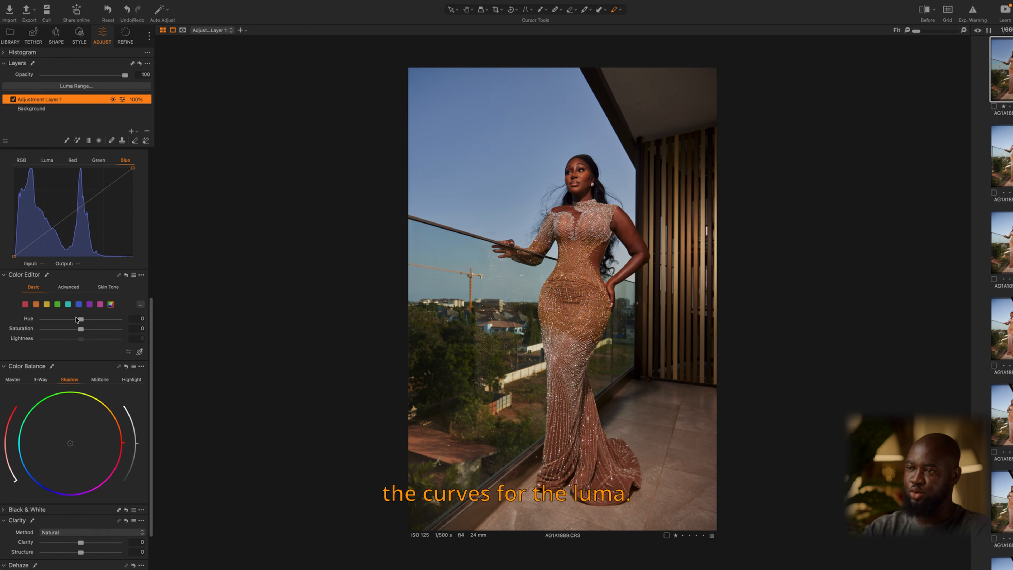
pyautogui.scroll(5, 75, 321)
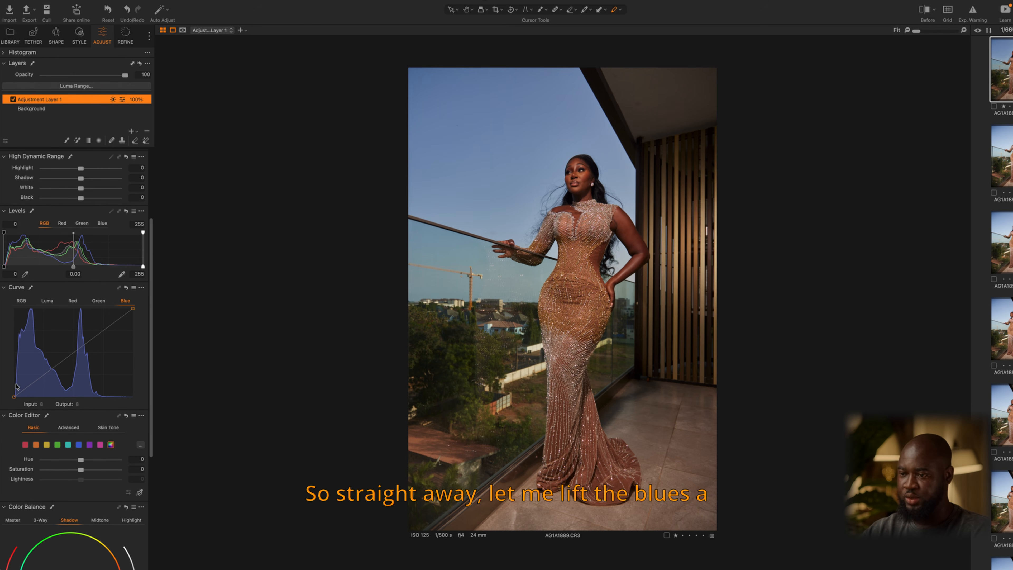
pyautogui.moveTo(14, 396); pyautogui.dragTo(14, 394)
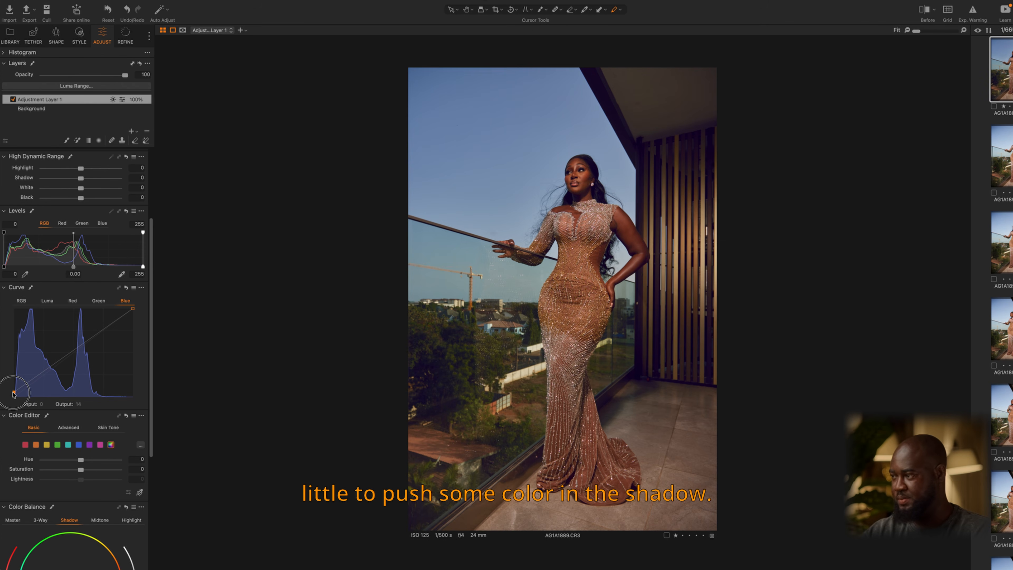
# - Adjust the black points of the red and green curves on the shadow adjustment layer to refine the shadow tint
pyautogui.click(72, 300)
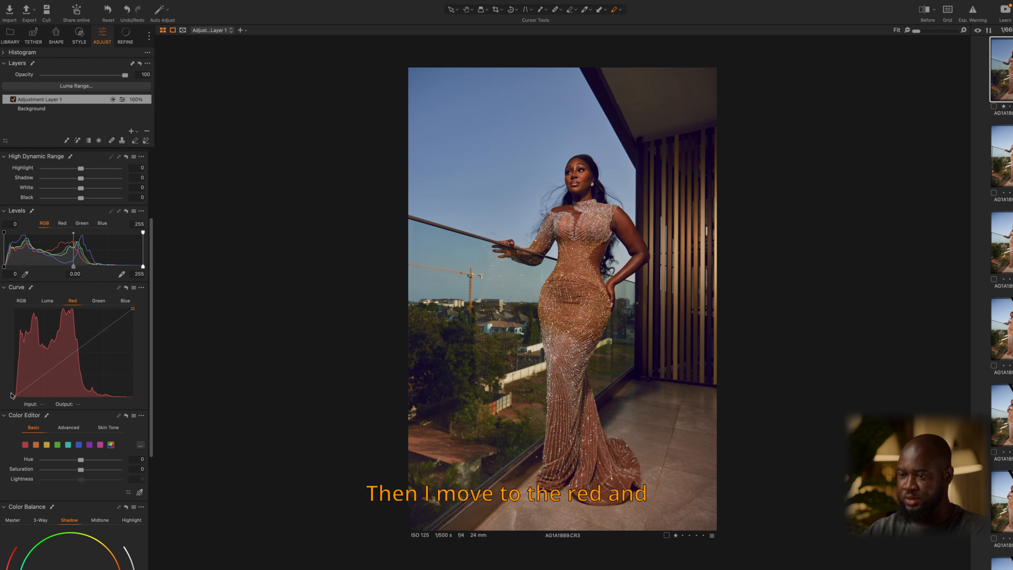
pyautogui.moveTo(14, 397); pyautogui.dragTo(17, 401)
pyautogui.click(98, 300)
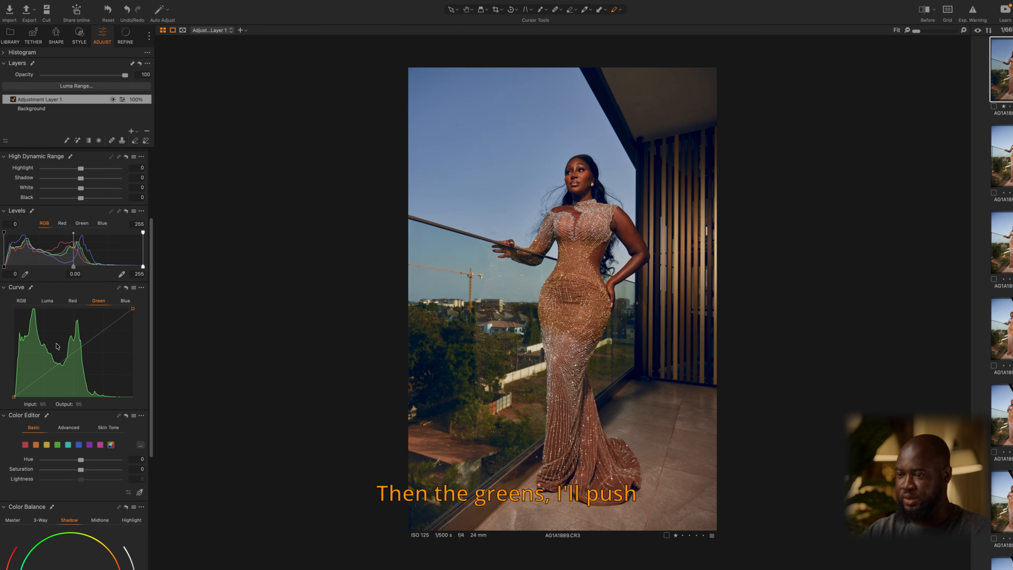
pyautogui.click(14, 398)
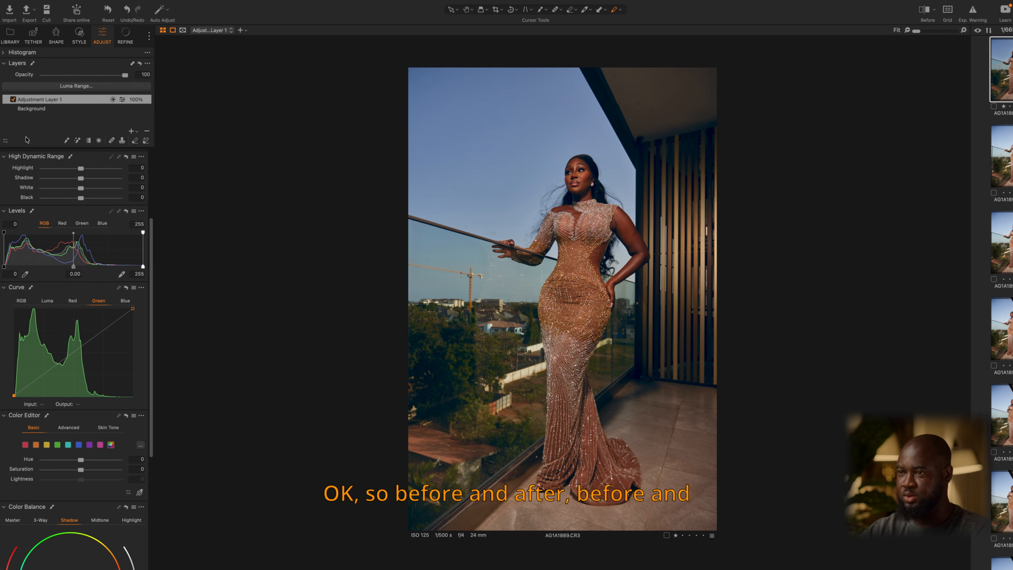
# - Compare the portrait with and without the shadow adjustment layer by switching its visibility, leaving the layer enabled
pyautogui.click(14, 99)
pyautogui.click(14, 100)
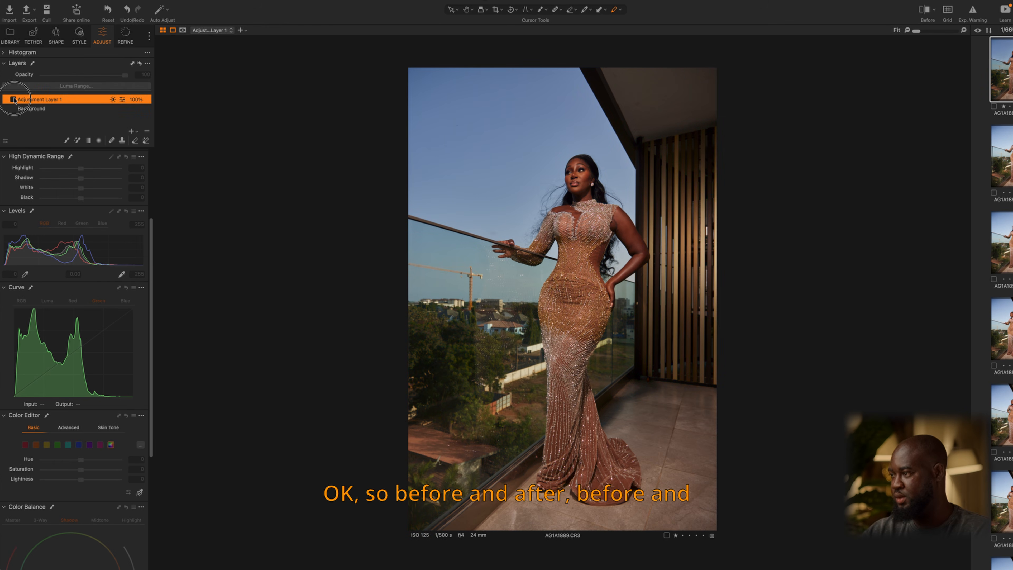
pyautogui.click(14, 99)
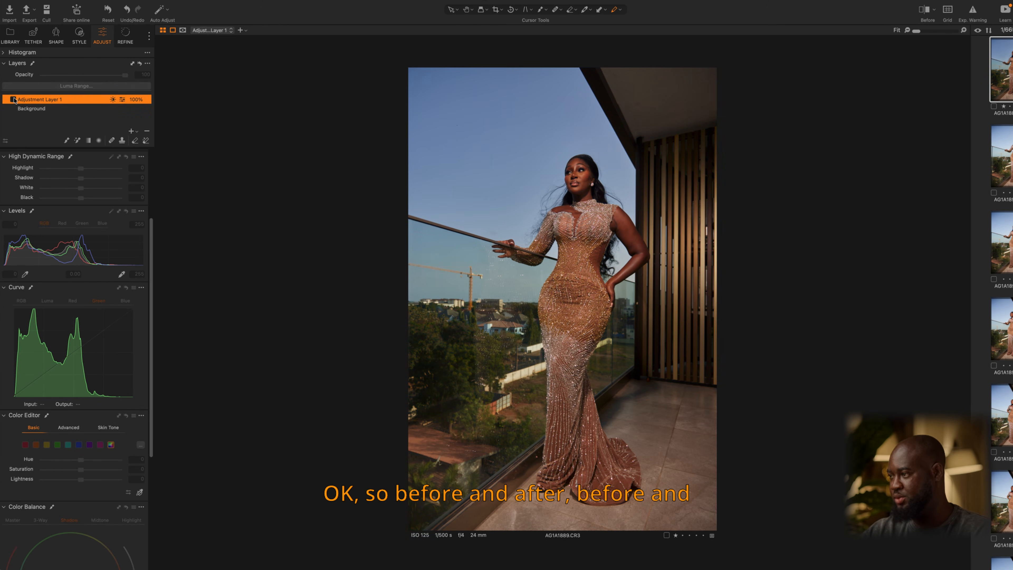
pyautogui.click(13, 100)
pyautogui.click(14, 99)
pyautogui.click(13, 99)
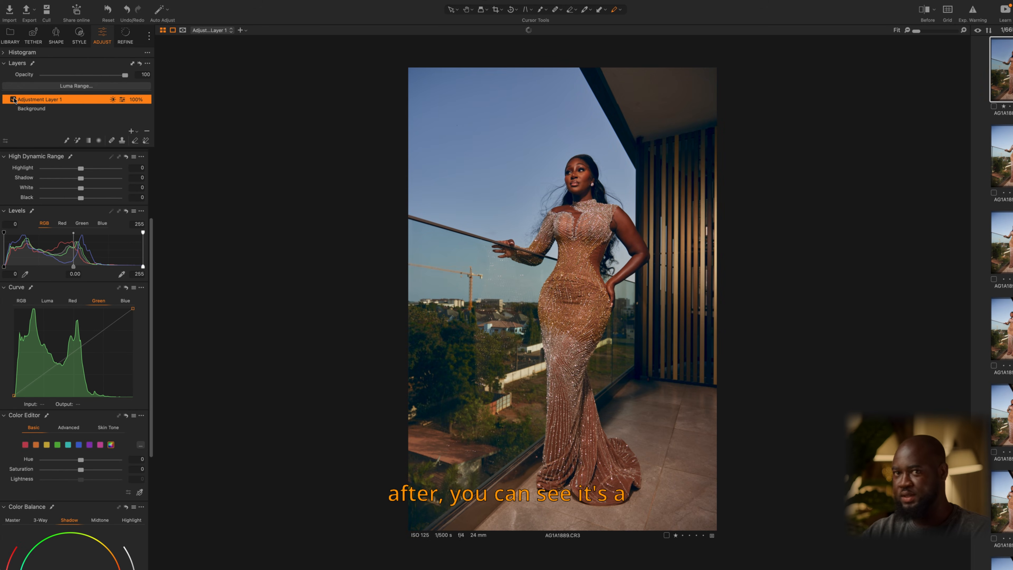
pyautogui.click(14, 99)
pyautogui.click(13, 99)
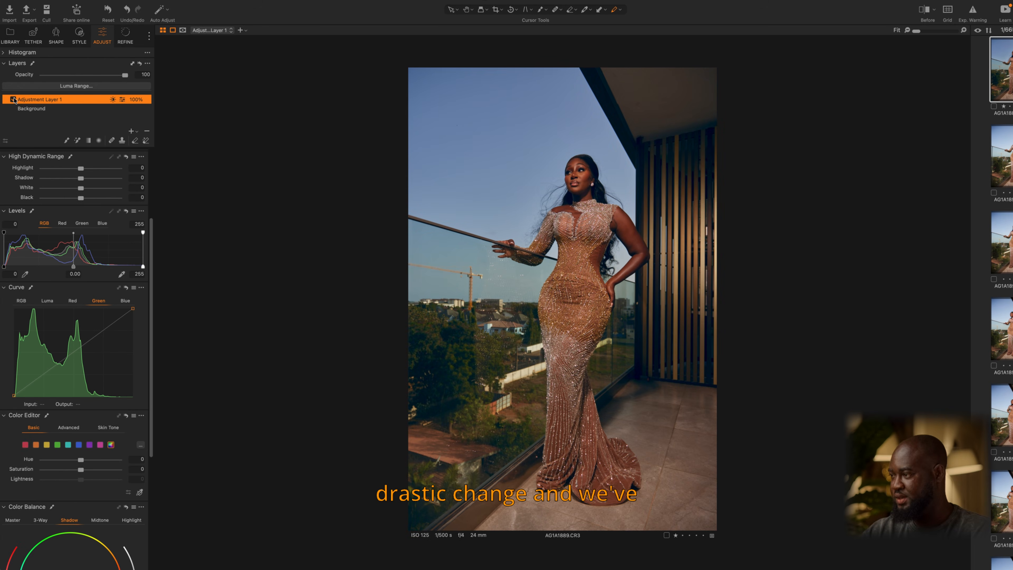
pyautogui.click(14, 99)
pyautogui.click(14, 99)
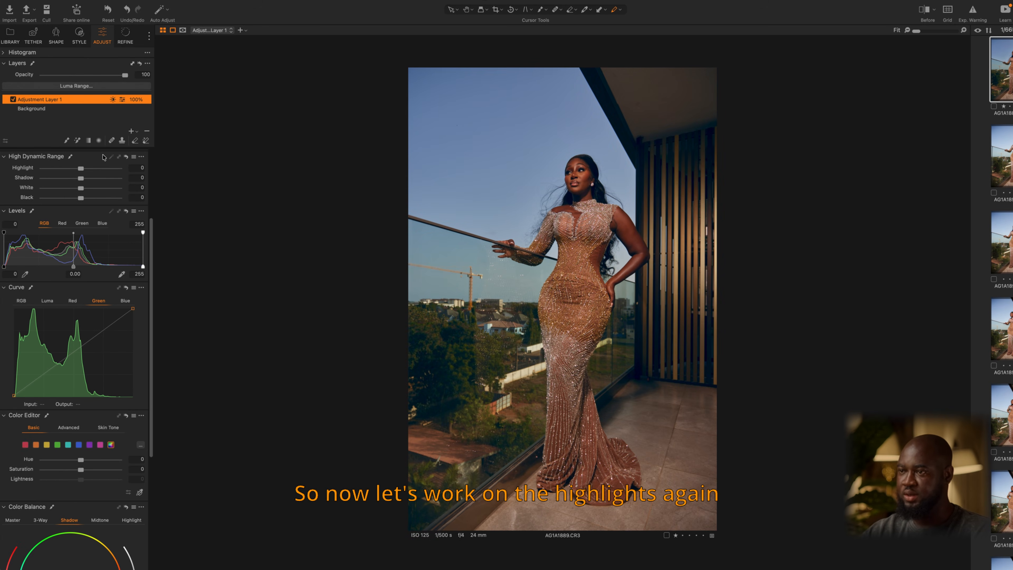
# - Add a second filled adjustment layer and restrict its luma range to the highlights, with range 184 to 255 and falloff 121 to 255
pyautogui.click(132, 131)
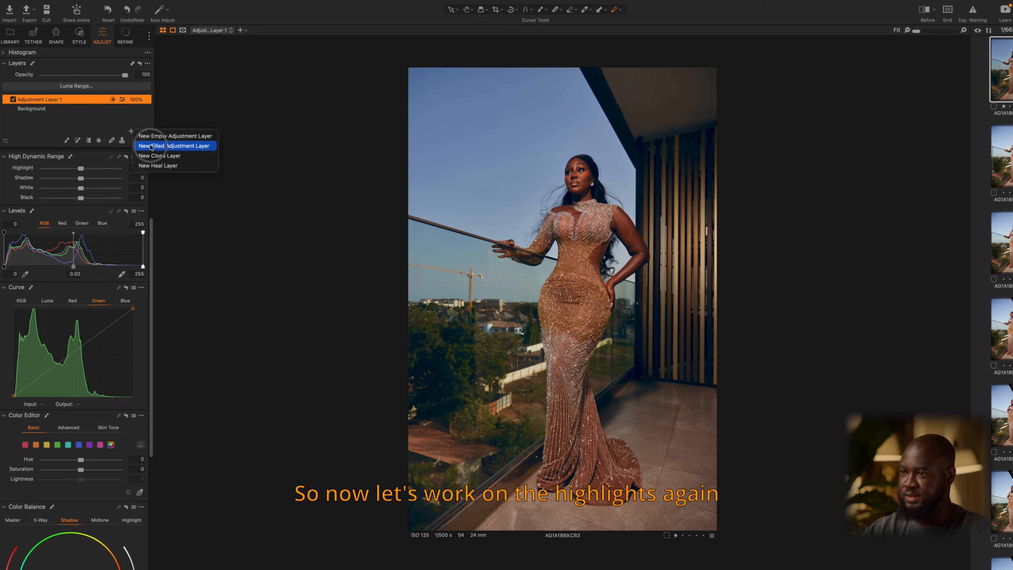
pyautogui.click(167, 142)
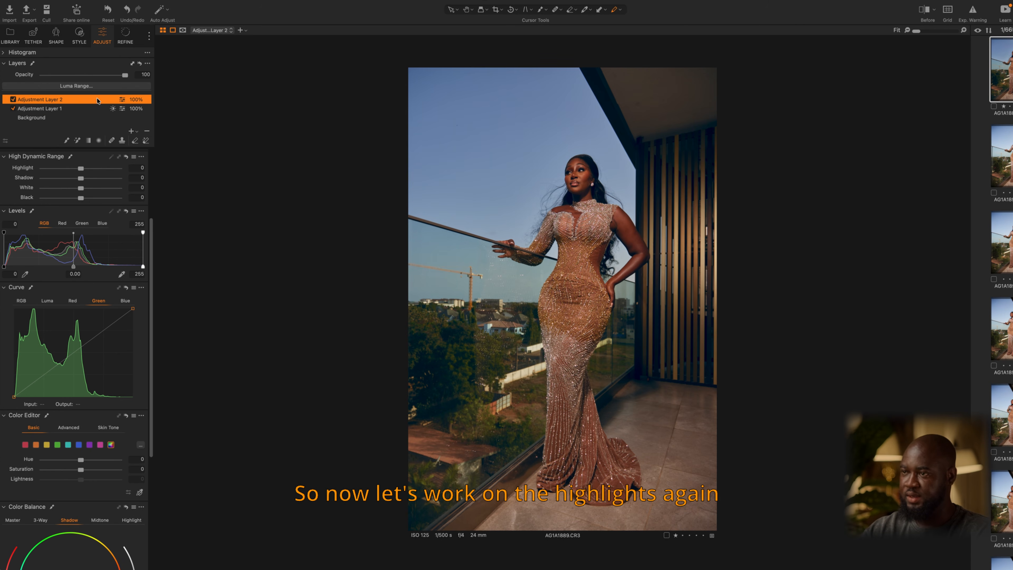
pyautogui.click(92, 87)
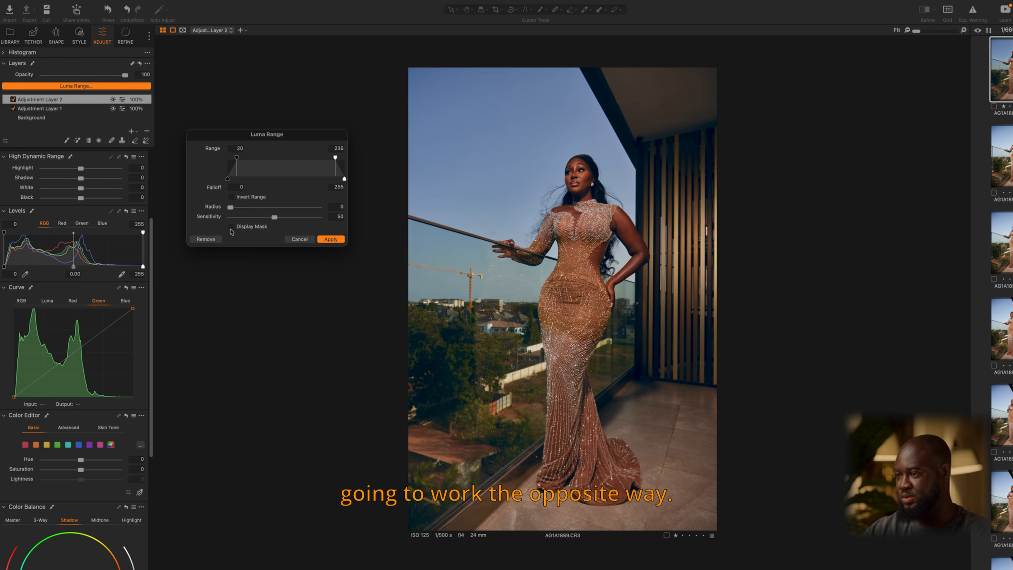
pyautogui.click(232, 227)
pyautogui.moveTo(335, 157); pyautogui.dragTo(350, 158)
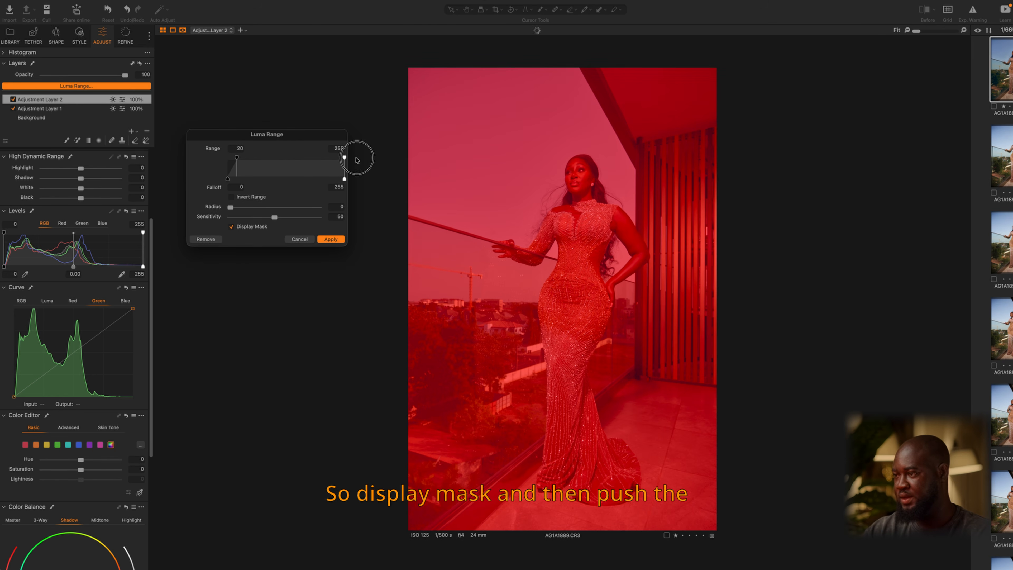
pyautogui.moveTo(240, 162); pyautogui.dragTo(275, 179)
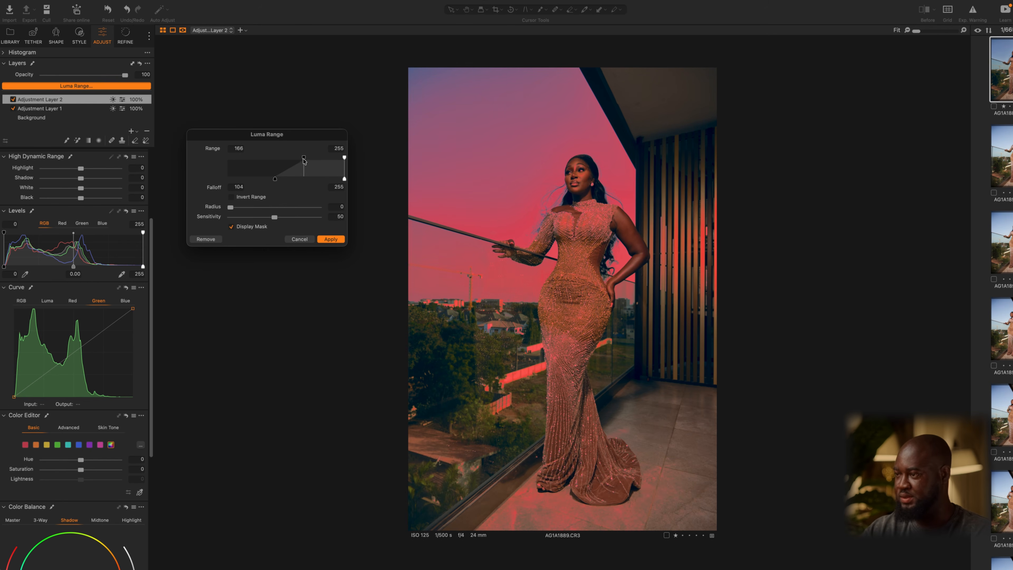
pyautogui.moveTo(303, 161); pyautogui.dragTo(302, 160)
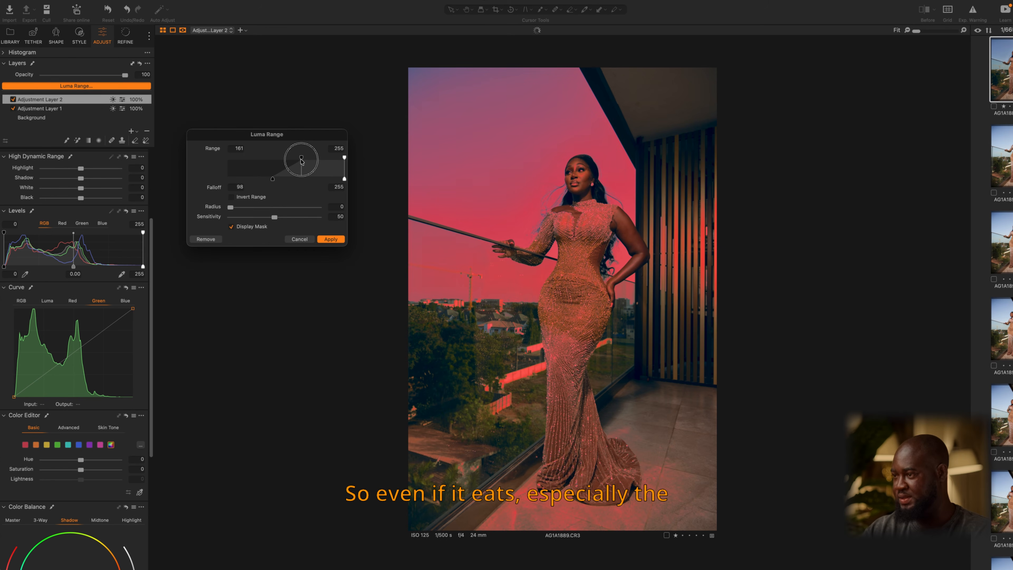
pyautogui.moveTo(301, 161); pyautogui.dragTo(301, 161)
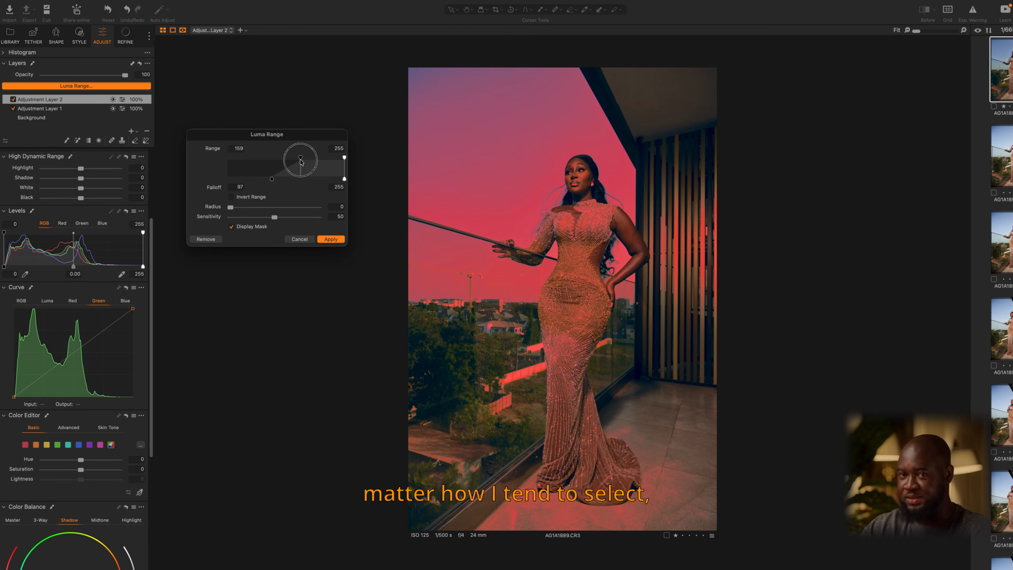
pyautogui.moveTo(300, 160); pyautogui.dragTo(311, 160)
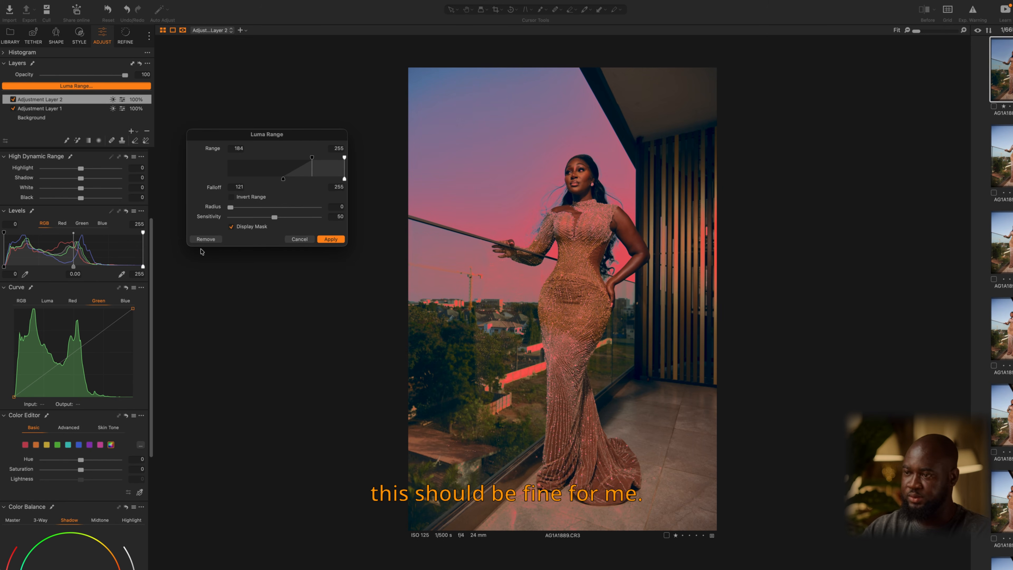
pyautogui.click(330, 239)
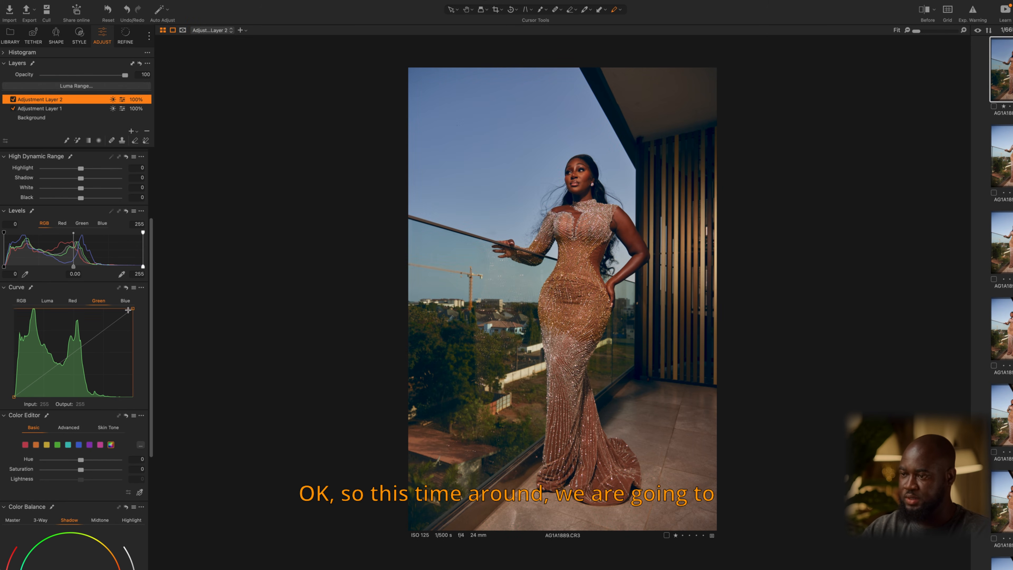
# - On the highlight layer, lower the blue curve's white point to an output of about 230 and pull the red and green white points inward
pyautogui.click(126, 302)
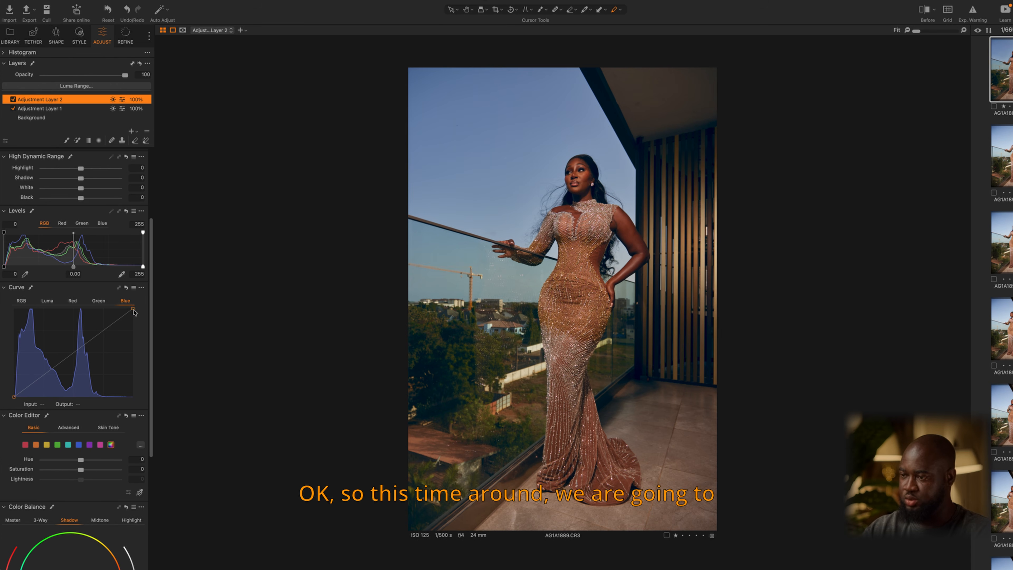
pyautogui.moveTo(133, 310); pyautogui.dragTo(136, 316)
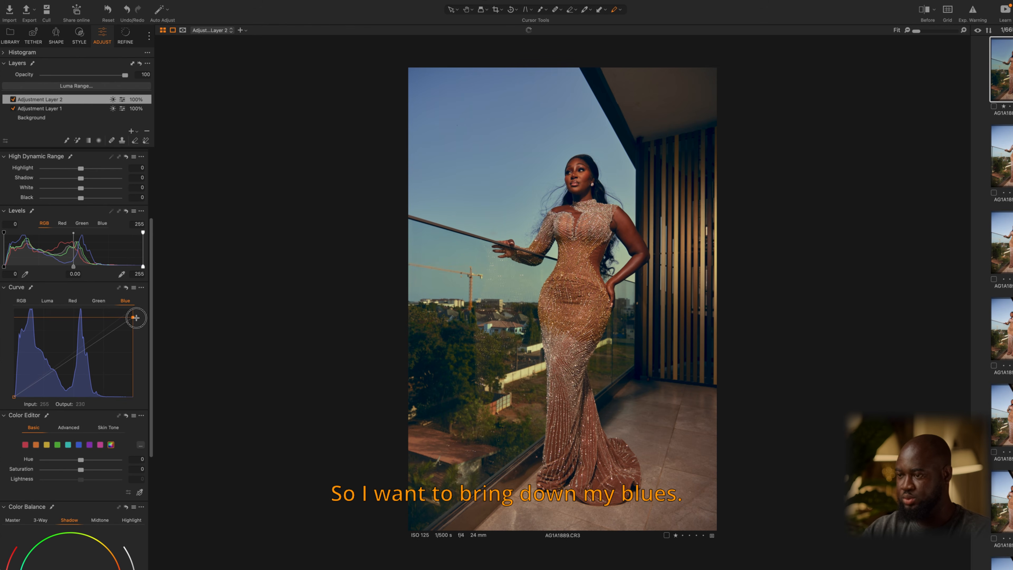
pyautogui.click(73, 301)
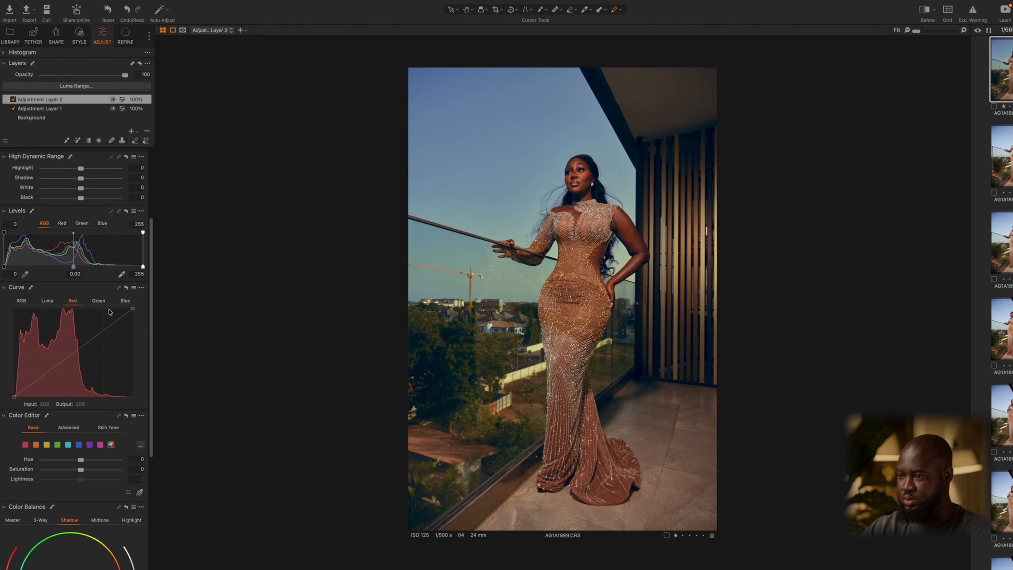
pyautogui.moveTo(134, 311)
pyautogui.mouseDown()
pyautogui.moveTo(126, 302)
pyautogui.moveTo(142, 324)
pyautogui.moveTo(128, 308)
pyautogui.mouseUp()
pyautogui.click(98, 301)
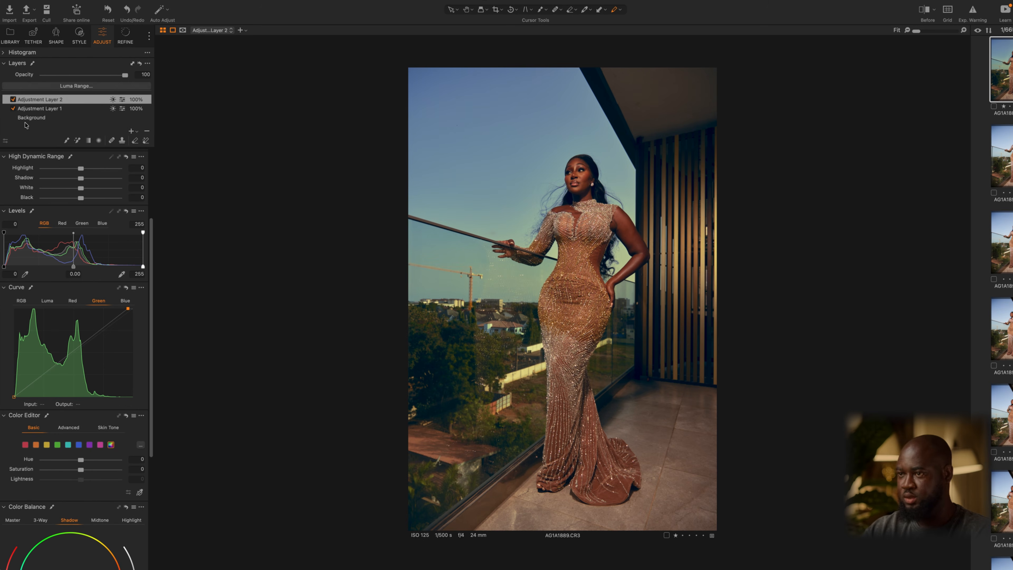
# - Compare the portrait with and without the highlight adjustment layer, leaving the layer enabled
pyautogui.click(13, 99)
pyautogui.click(13, 100)
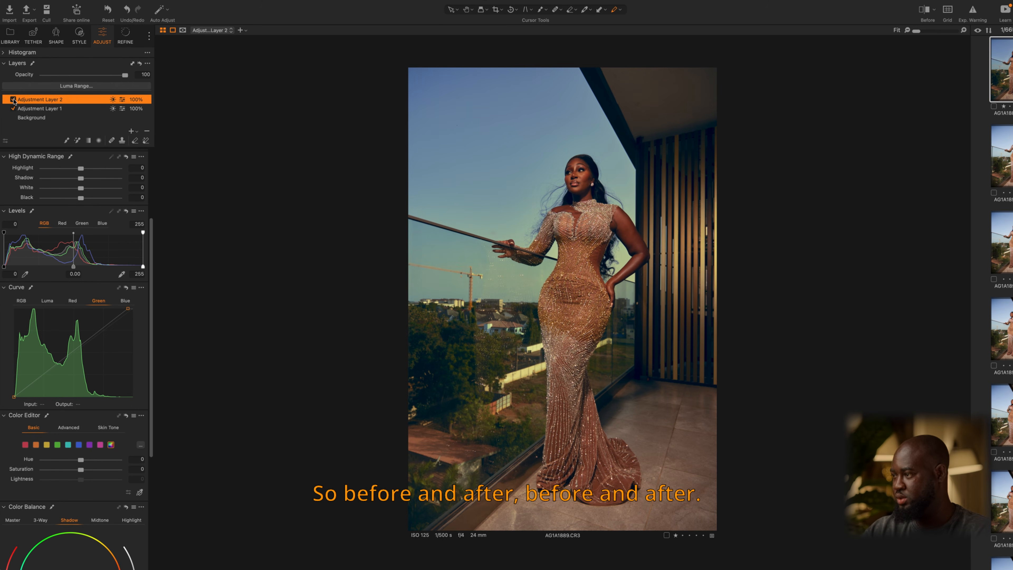
pyautogui.click(13, 99)
pyautogui.click(13, 99)
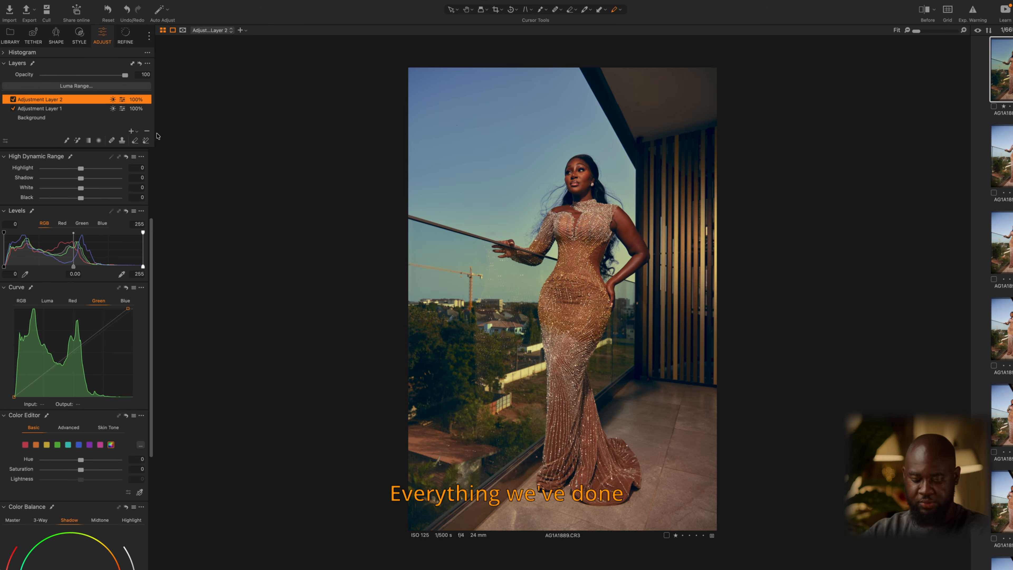
# - Compare the original photo with the fully graded version using the before and after view, ending on the graded version
pyautogui.press('y')
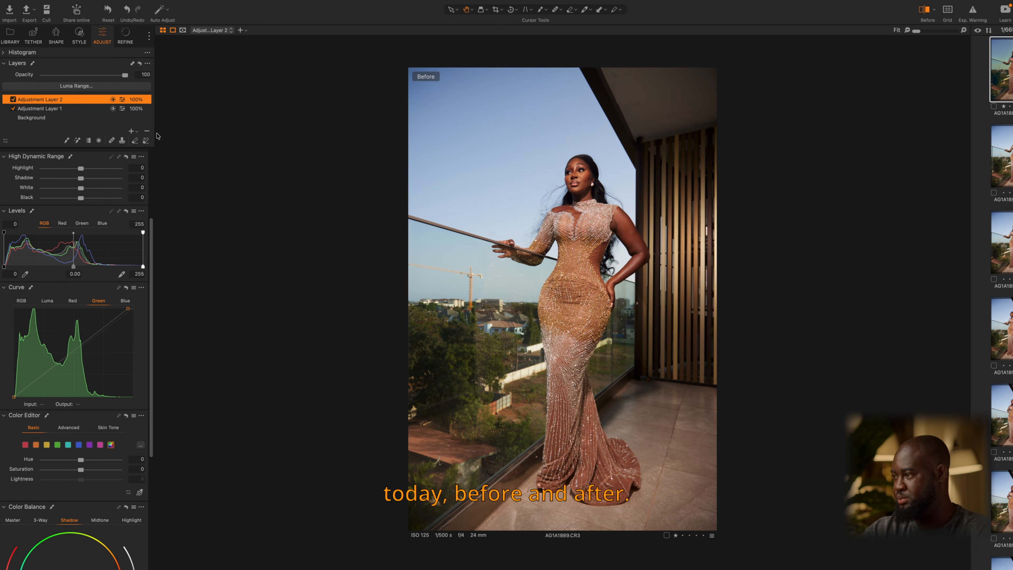
pyautogui.press('y')
pyautogui.press('y')
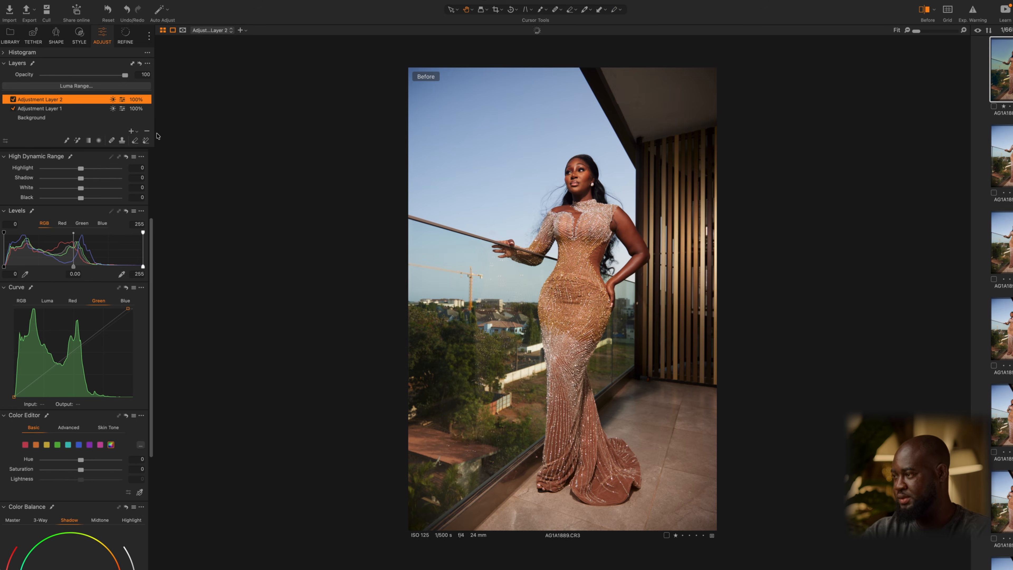
pyautogui.press('y')
pyautogui.press('y')
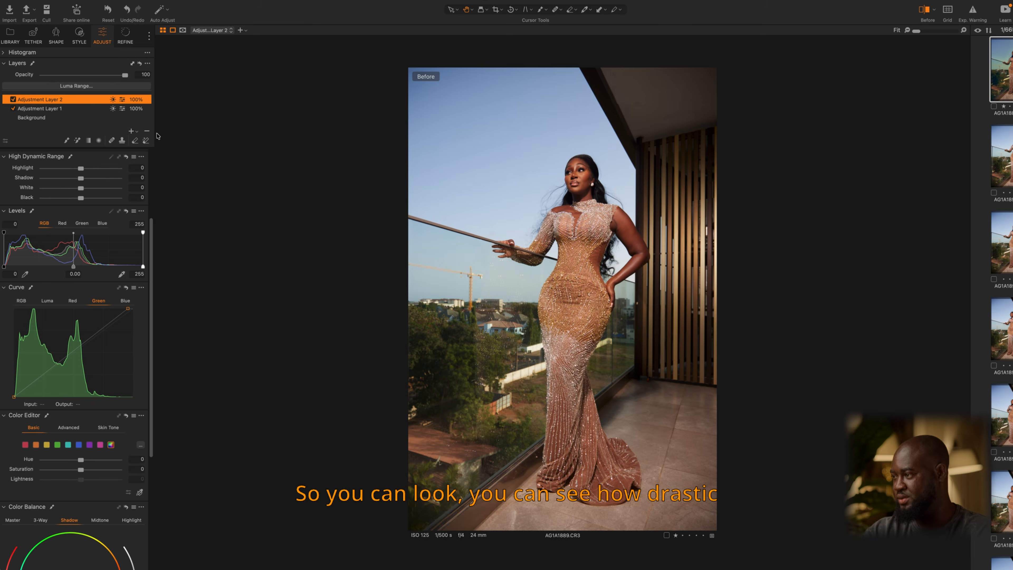
pyautogui.press('y')
pyautogui.press('y')
pyautogui.press('y')
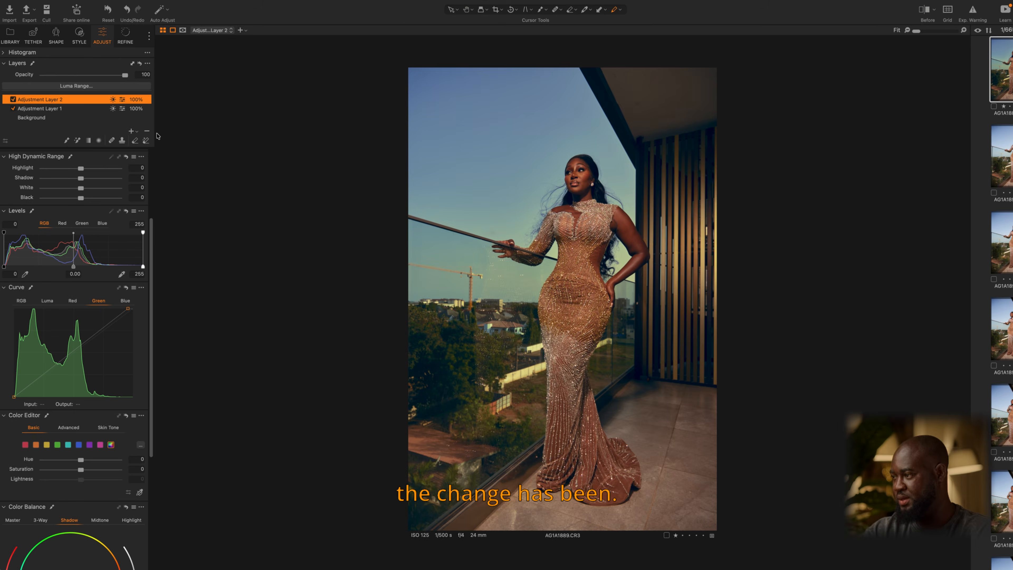